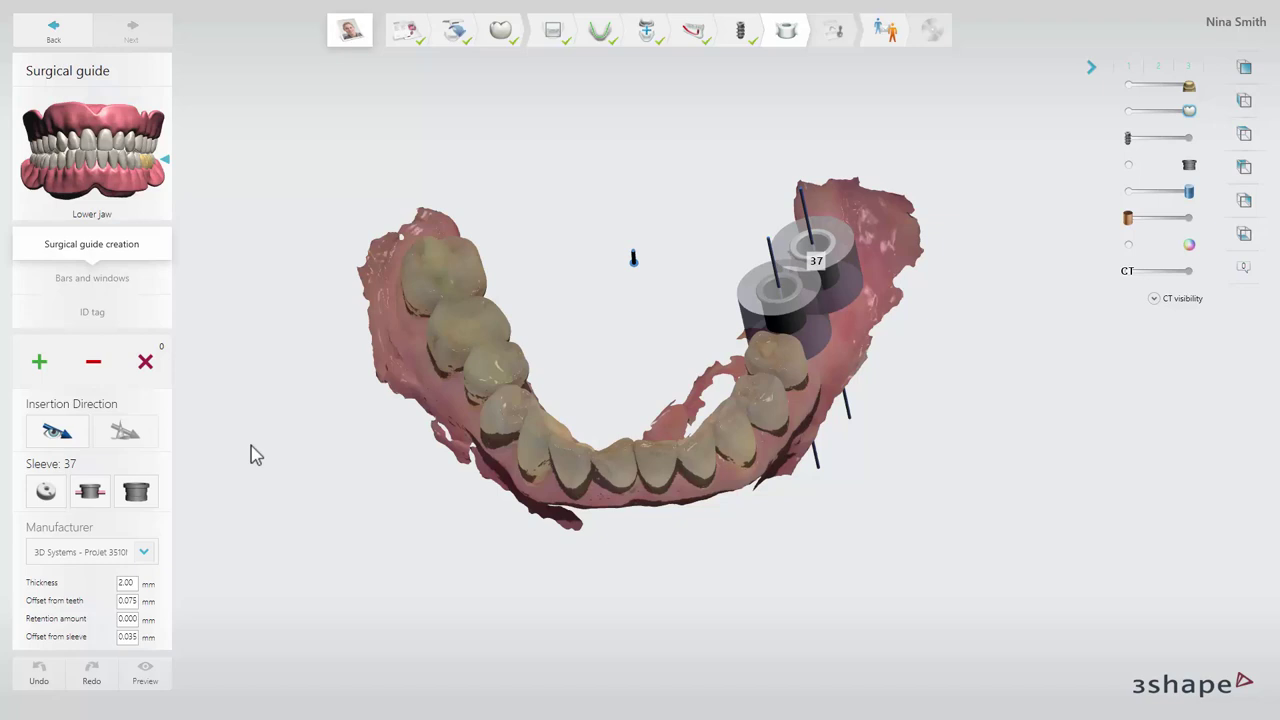
# Step: Swap sleeve 37 for the 4.32 mm Fully guided BioHorizons Pilot sleeve
pyautogui.click(138, 492)
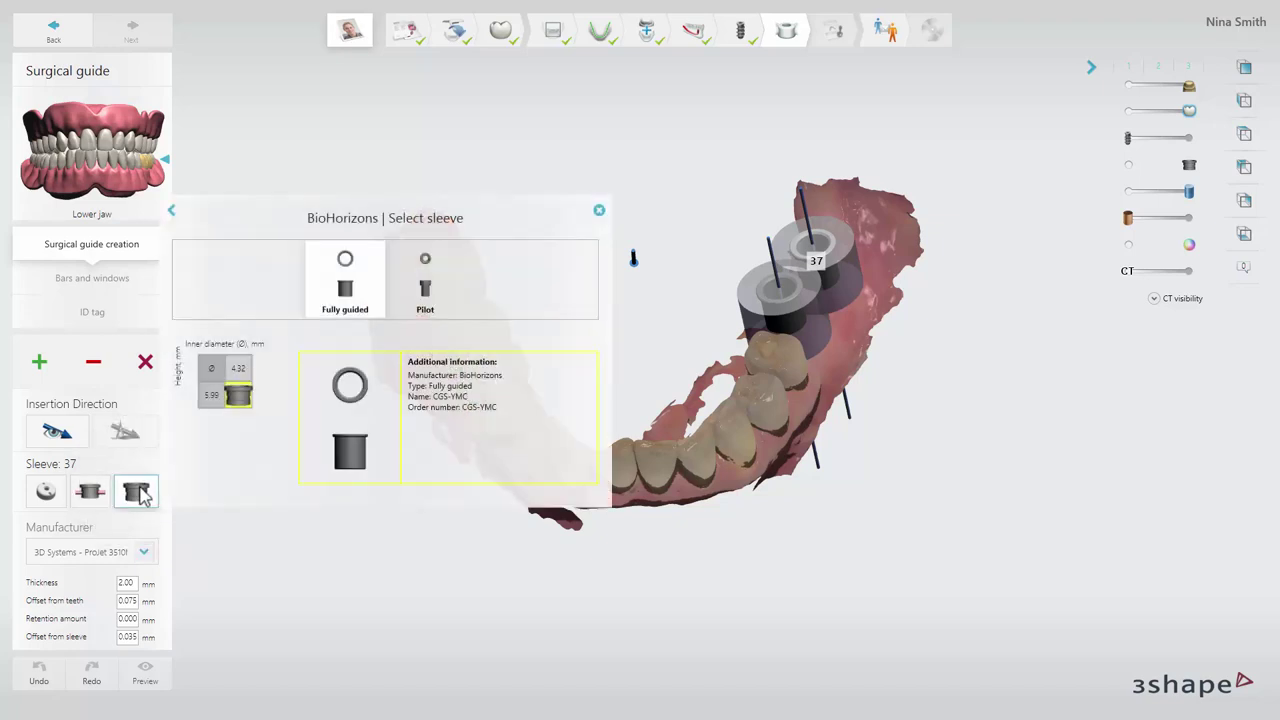
pyautogui.click(171, 211)
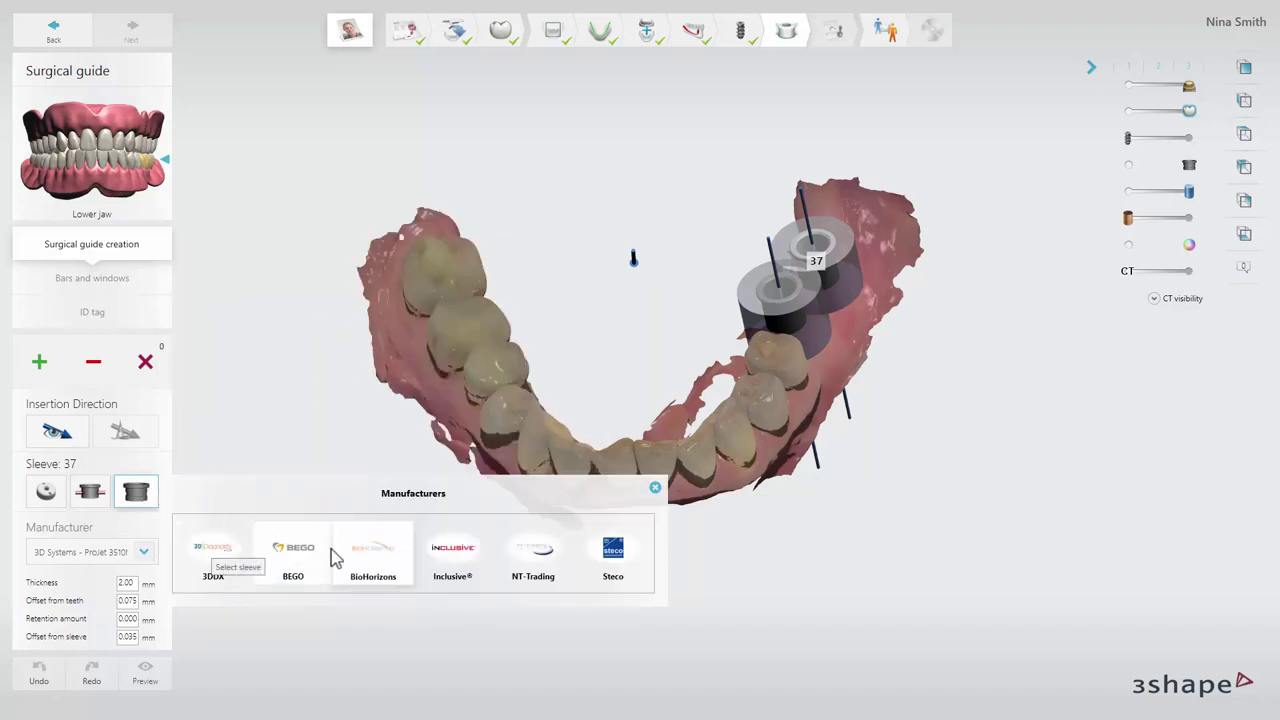
pyautogui.click(383, 562)
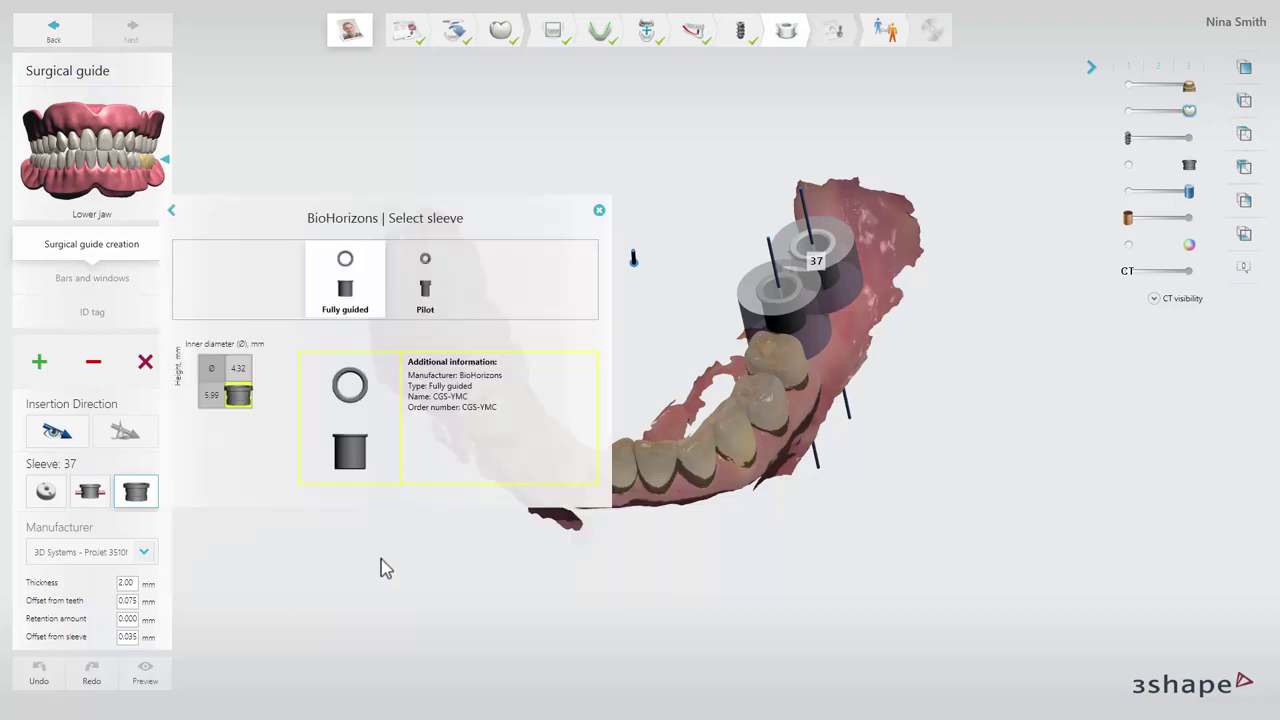
pyautogui.click(425, 288)
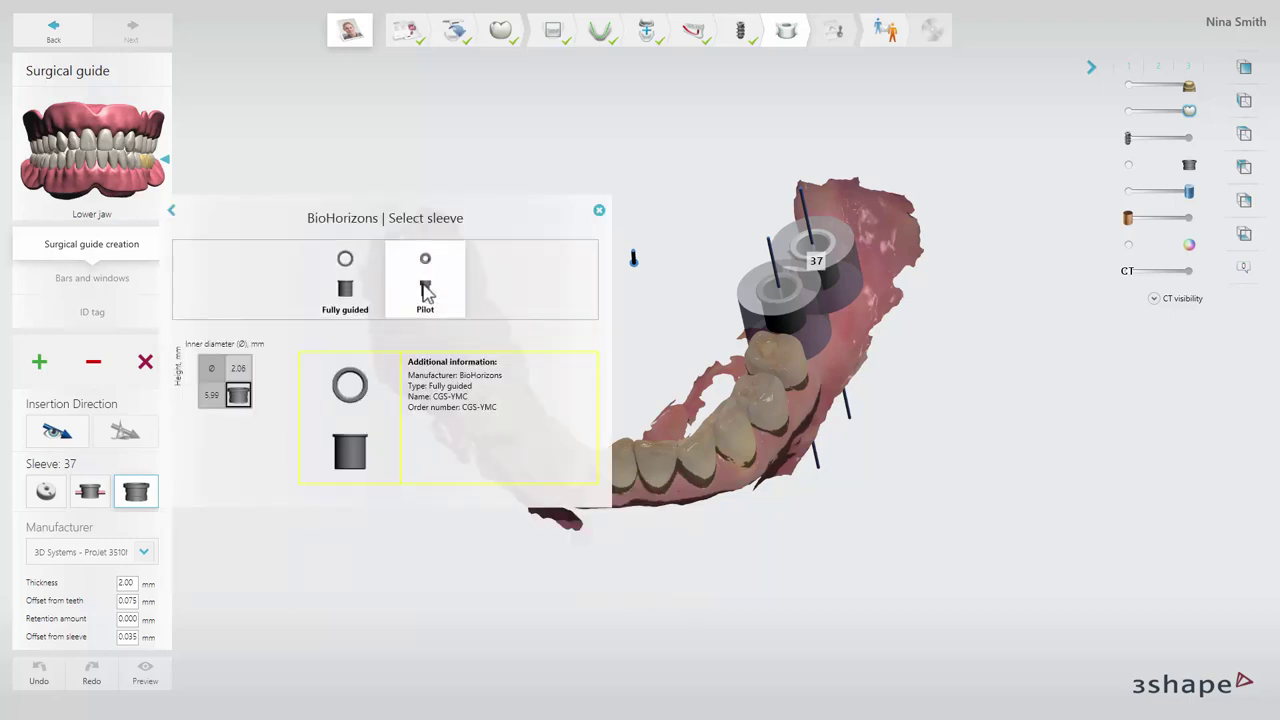
pyautogui.click(245, 405)
pyautogui.moveTo(689, 597); pyautogui.dragTo(461, 561, button='right')
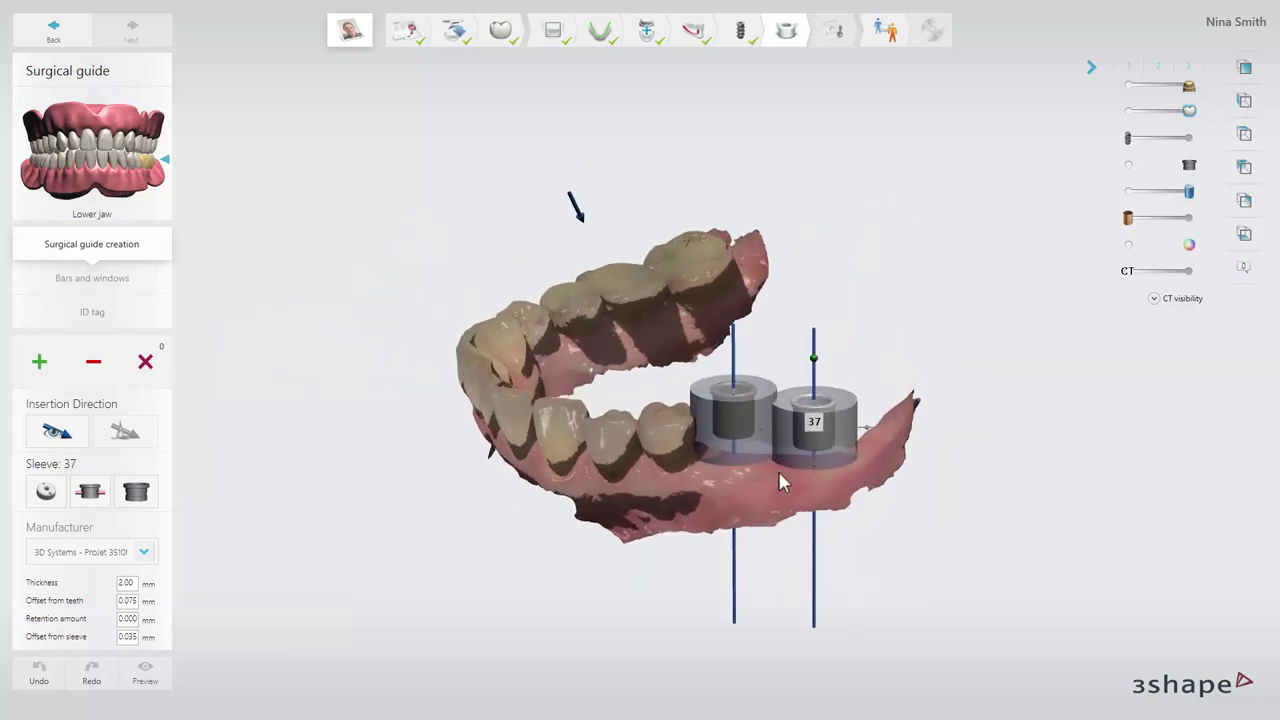
# Step: Show the implants and hide the jaw scan to isolate the sleeves
pyautogui.scroll(4, 780, 480)
pyautogui.scroll(2, 780, 476)
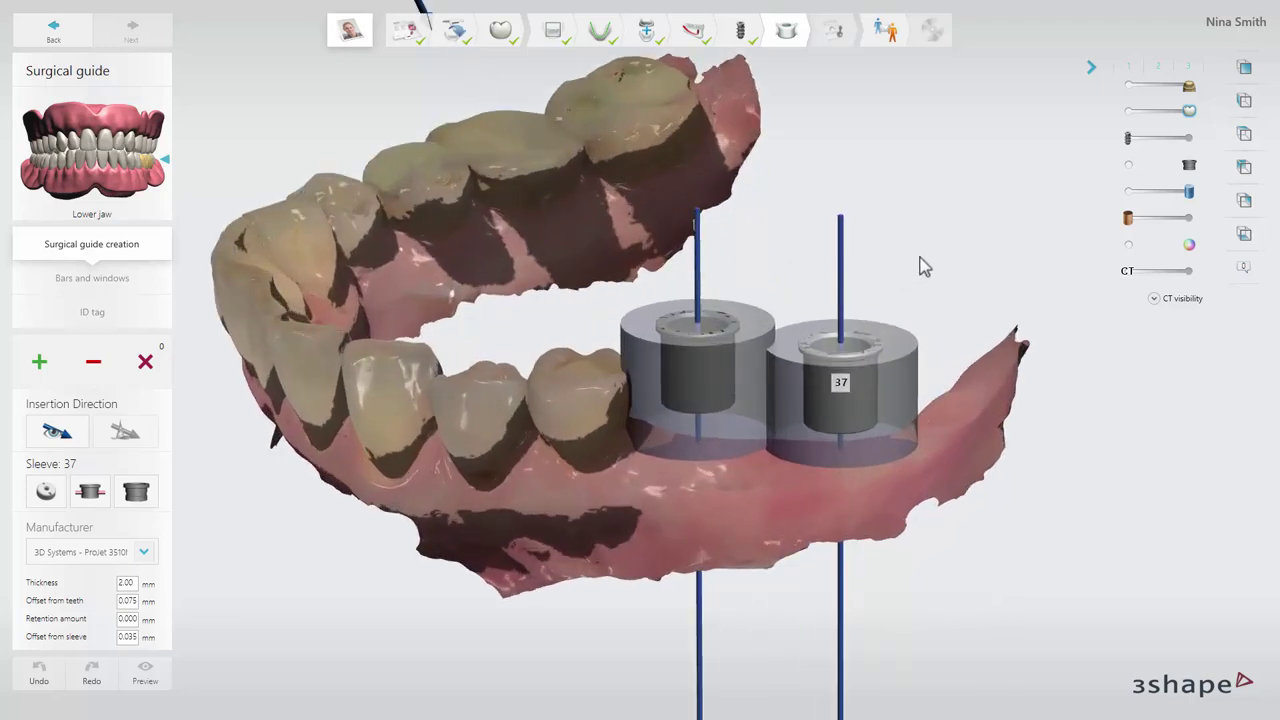
pyautogui.click(1187, 139)
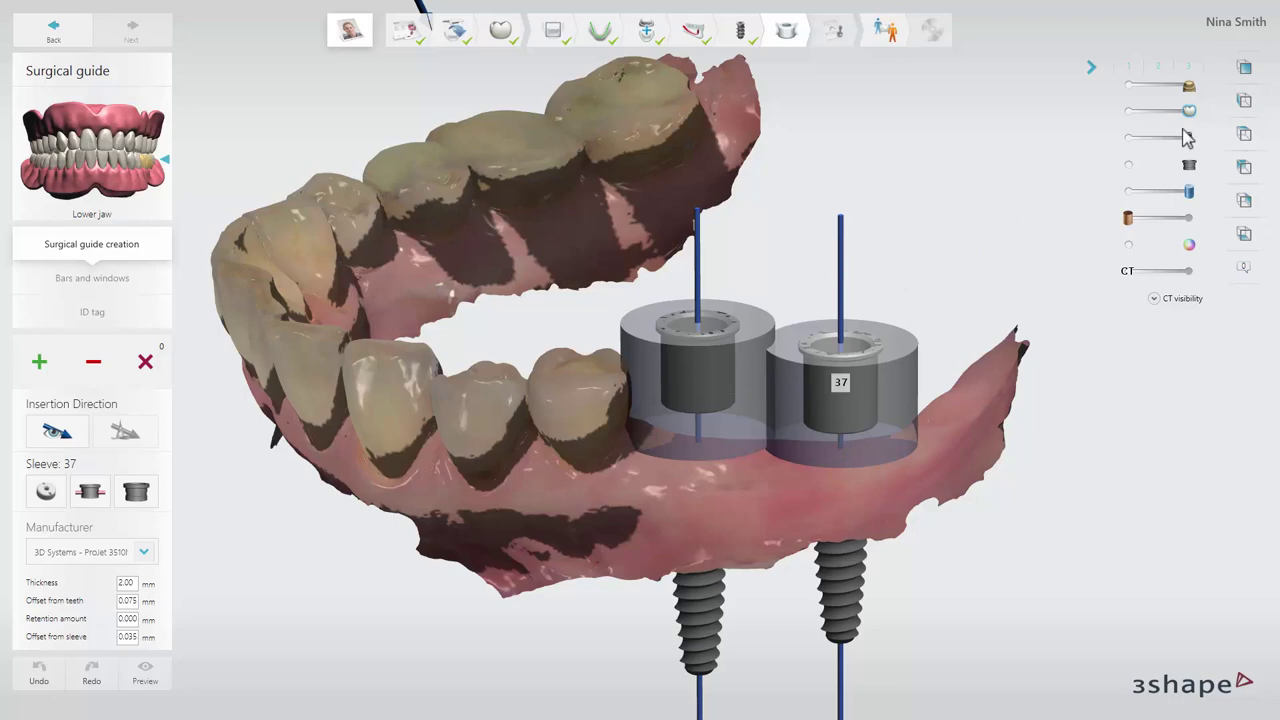
pyautogui.click(1127, 86)
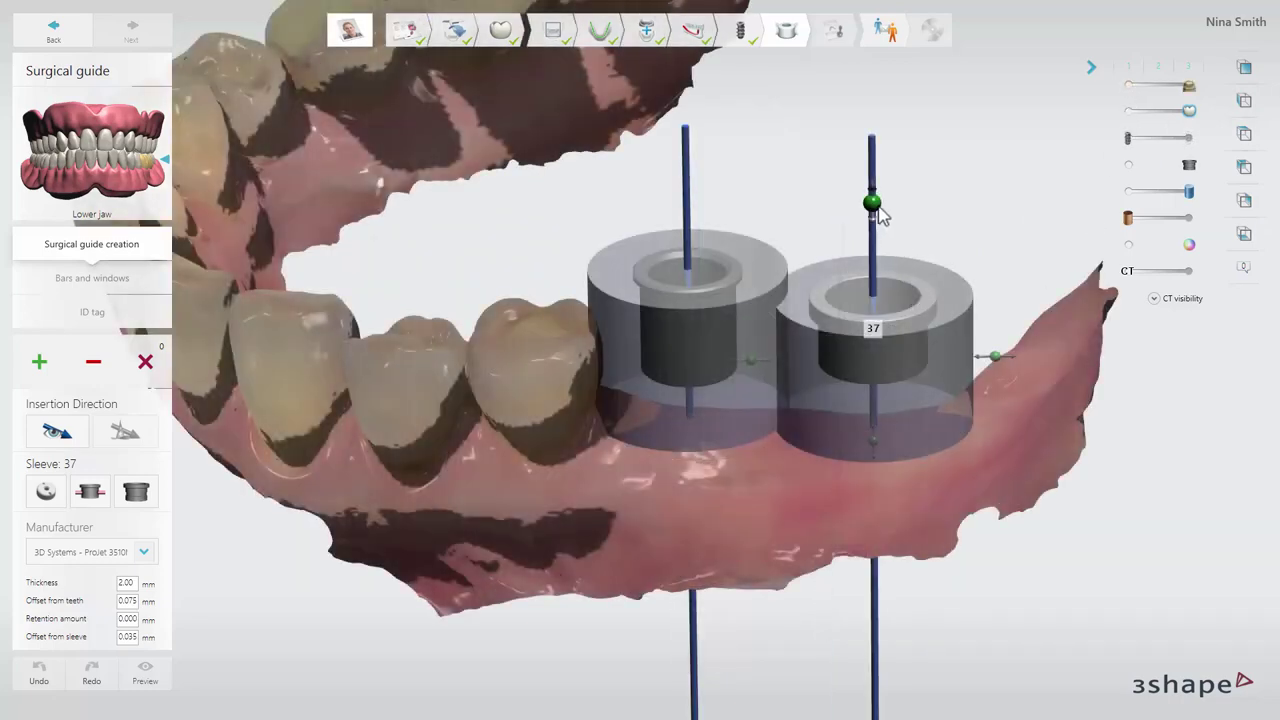
# Step: Raise sleeve 37 along its axis to an 11.00 mm offset and shorten its outer cylinder
pyautogui.moveTo(877, 208)
pyautogui.moveTo(877, 208); pyautogui.dragTo(880, 272)
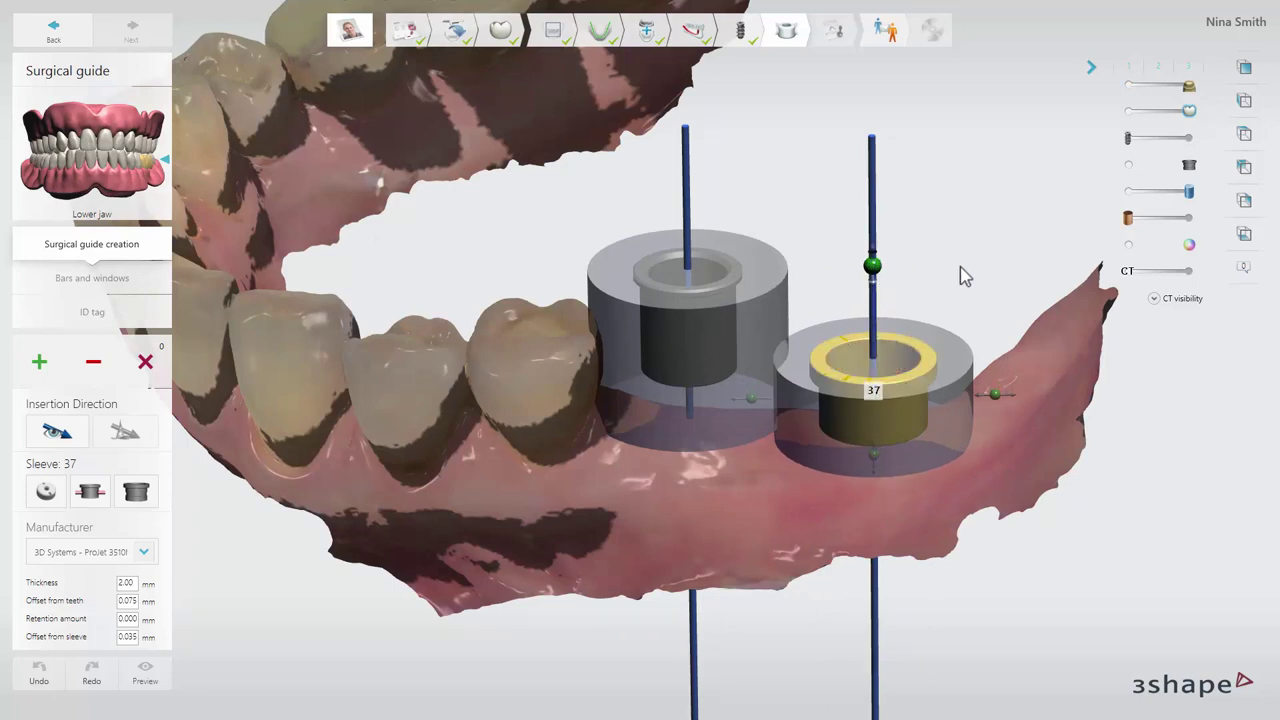
pyautogui.moveTo(872, 263); pyautogui.dragTo(877, 185)
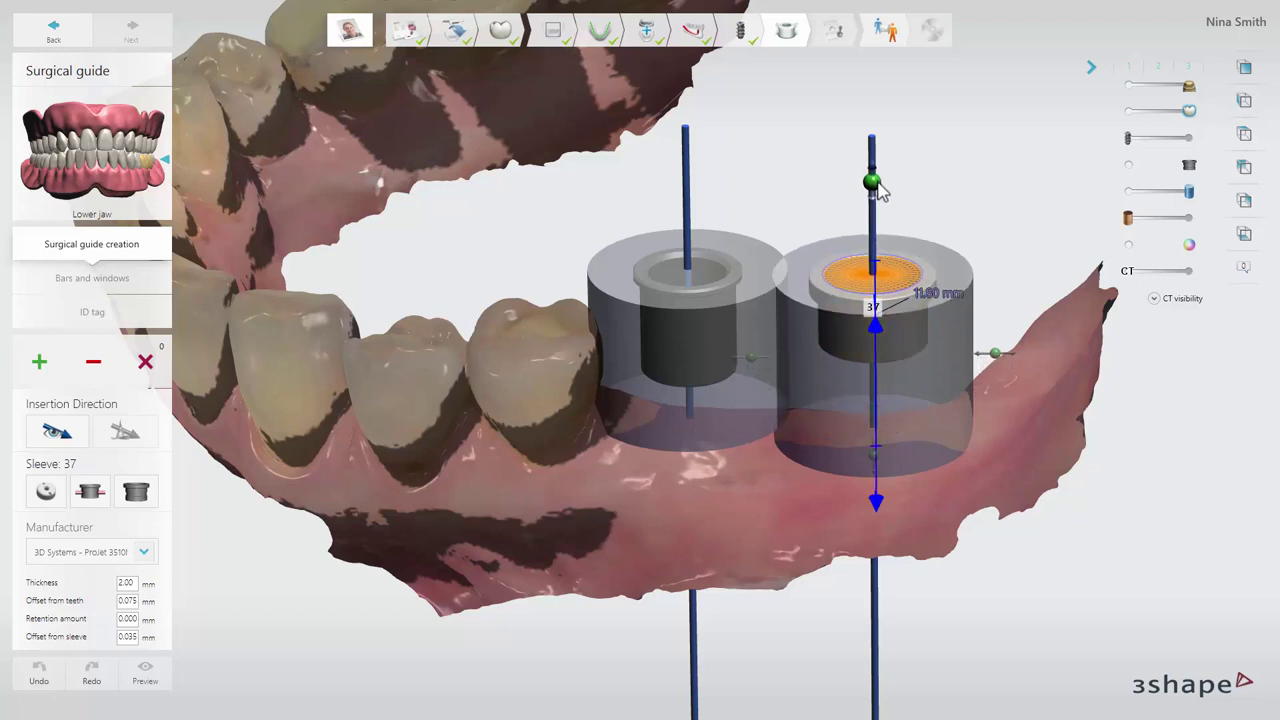
pyautogui.moveTo(873, 455)
pyautogui.mouseDown()
pyautogui.moveTo(882, 380)
pyautogui.moveTo(878, 433)
pyautogui.mouseUp()
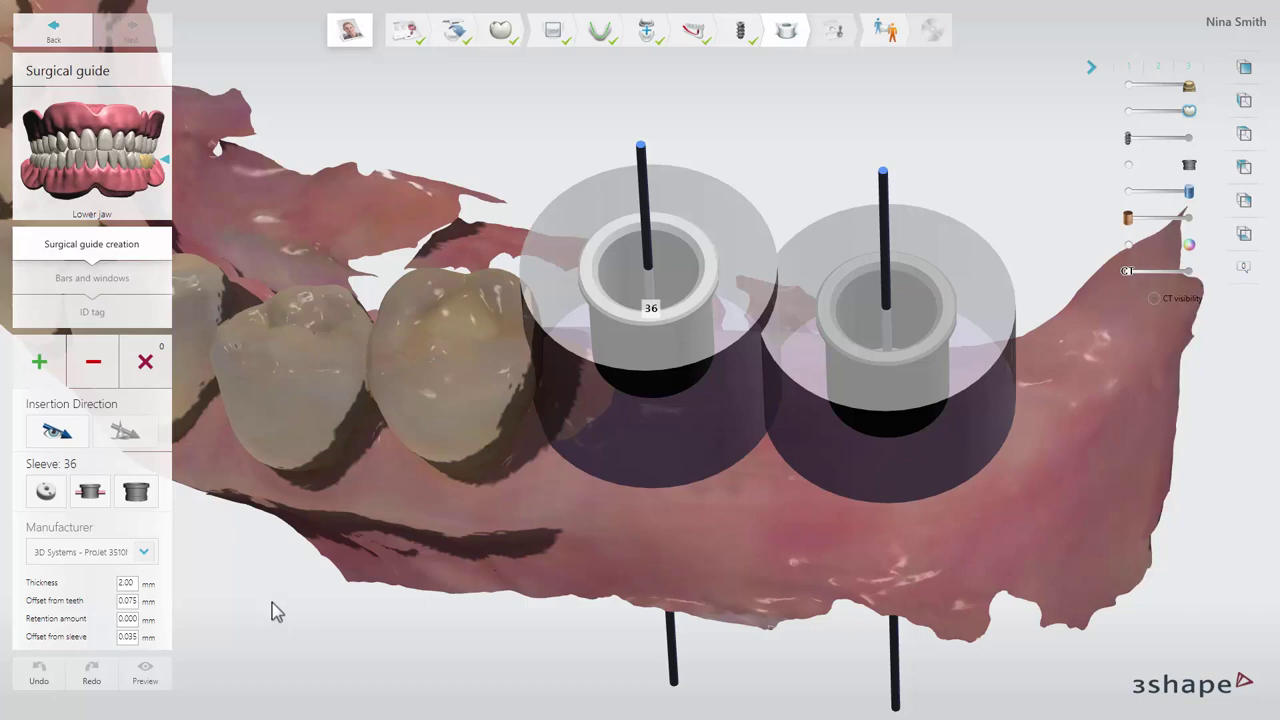
# Step: Add retention pins to sleeves 36 and 37 and adjust sleeve 37's pin
pyautogui.click(89, 491)
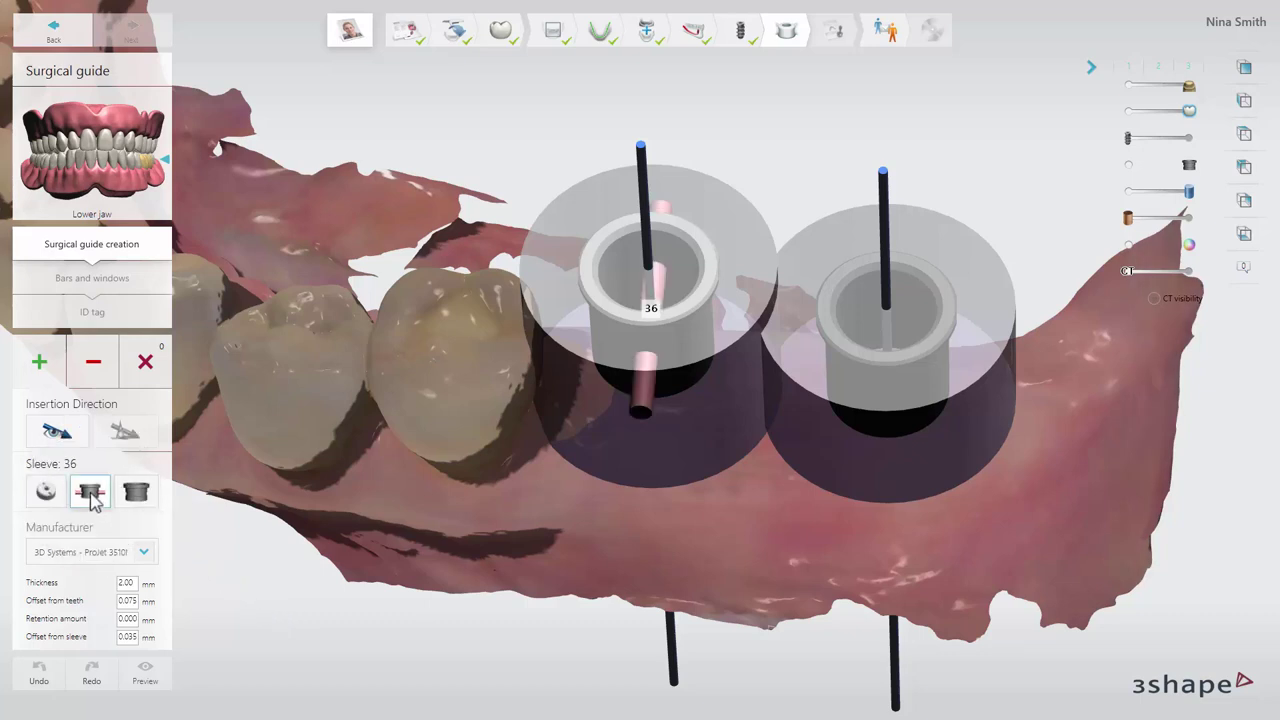
pyautogui.click(872, 365)
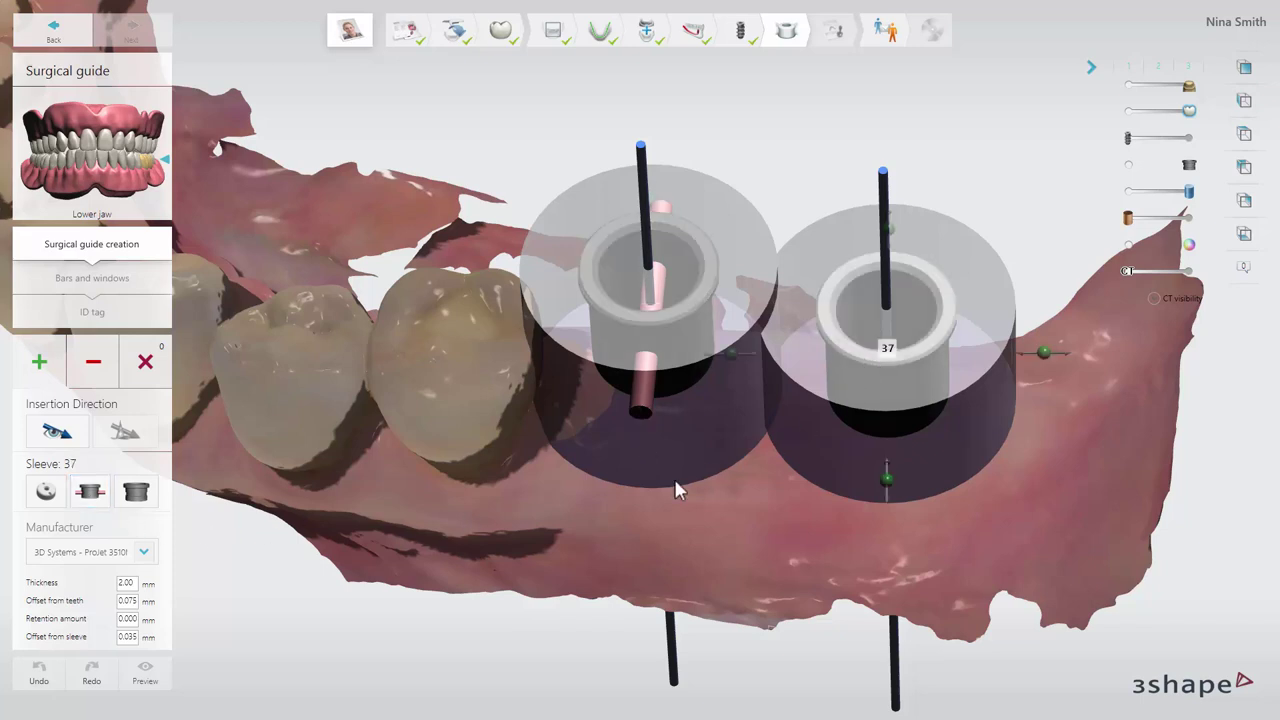
pyautogui.click(96, 504)
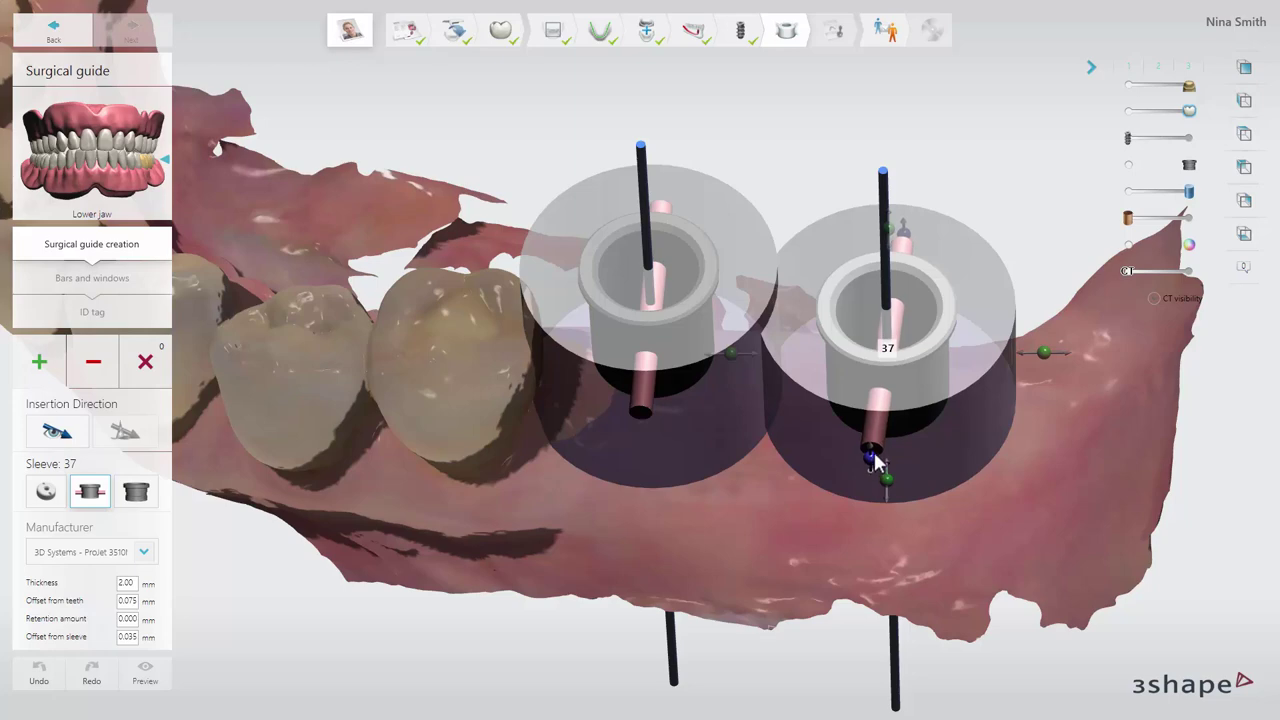
pyautogui.moveTo(875, 470); pyautogui.dragTo(872, 515)
# Step: Set the guide's insertion direction from the current view and look along it
pyautogui.moveTo(872, 515); pyautogui.dragTo(218, 470, button='right')
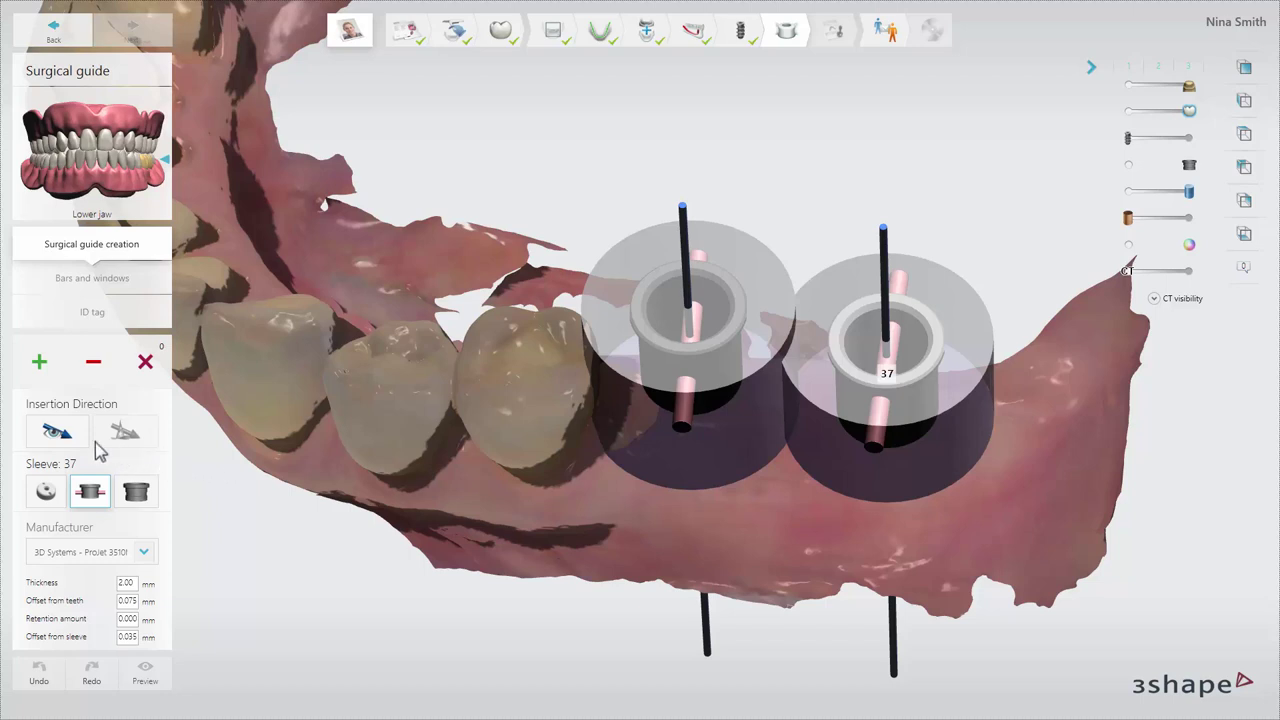
pyautogui.click(68, 441)
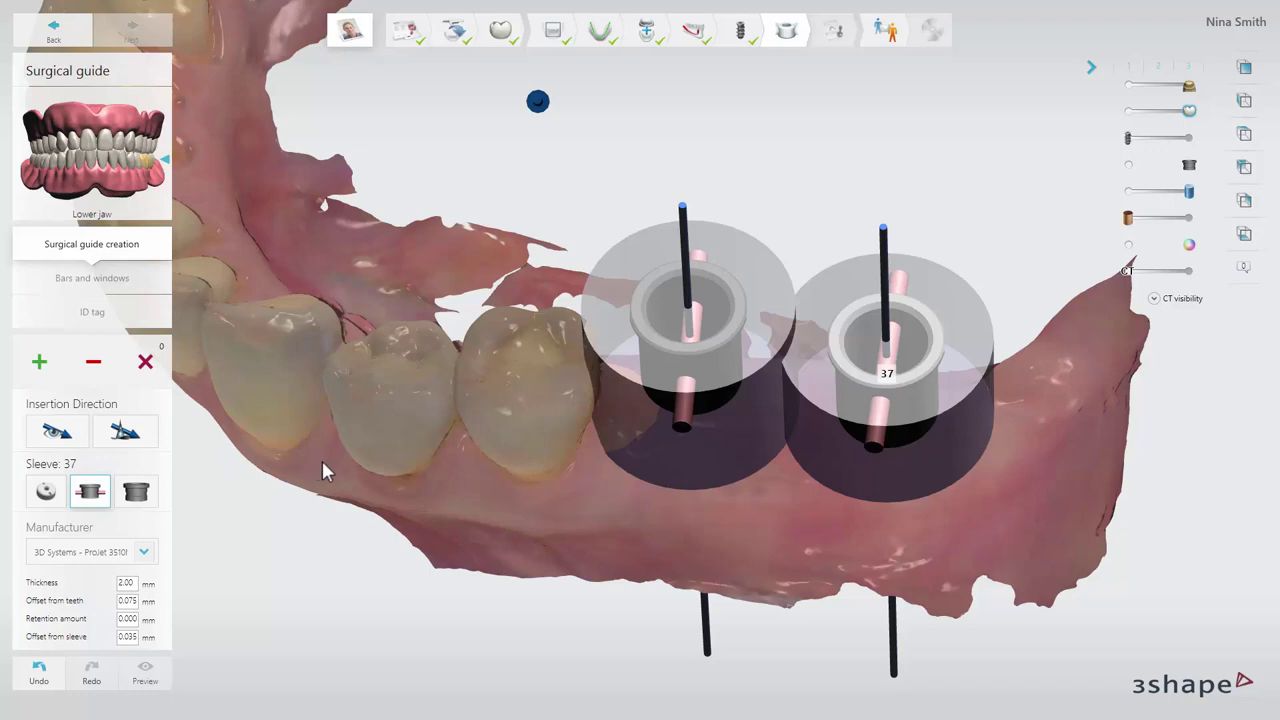
pyautogui.click(135, 442)
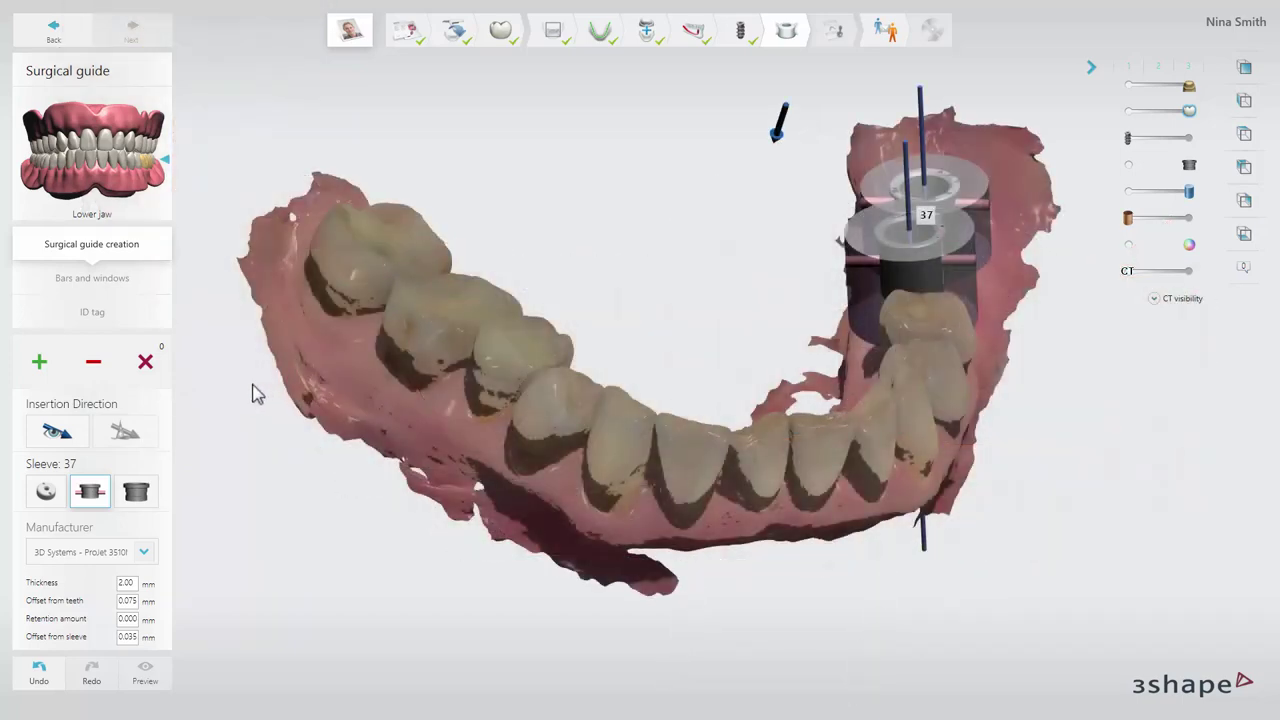
# Step: Trace a closed guide outline around the lower teeth and gum
pyautogui.click(44, 361)
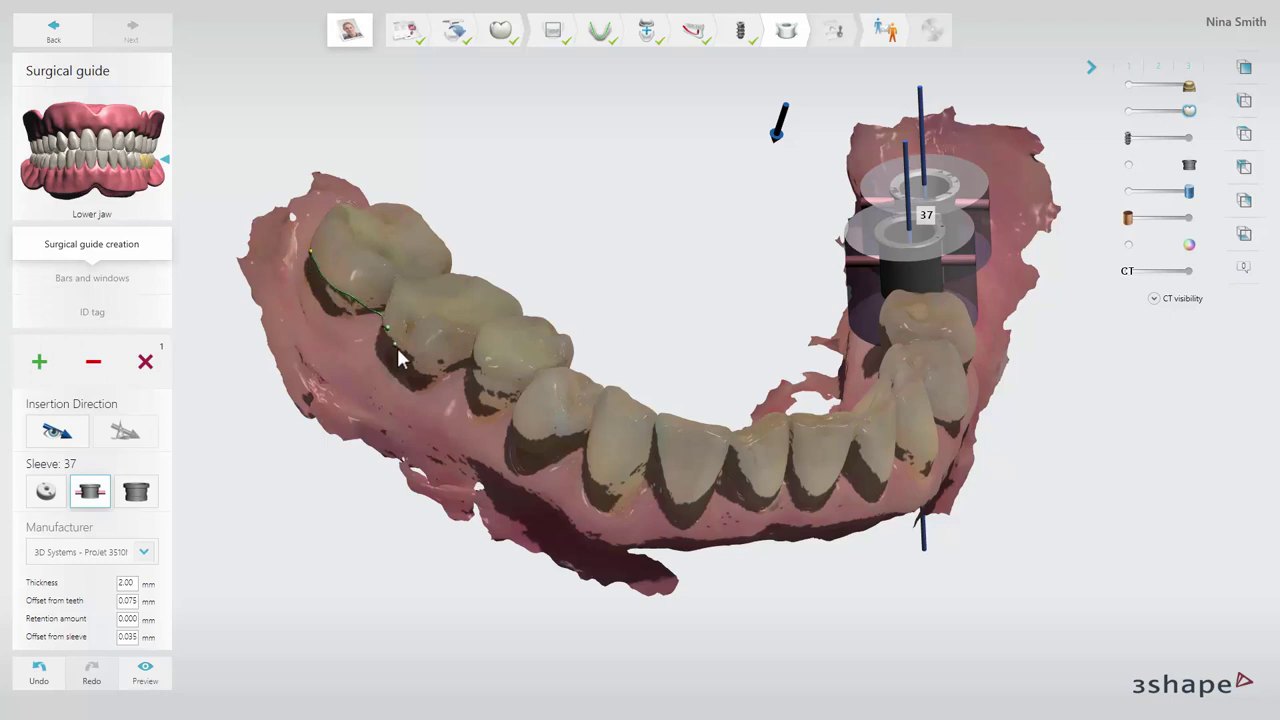
pyautogui.click(486, 378)
pyautogui.click(520, 413)
pyautogui.click(656, 488)
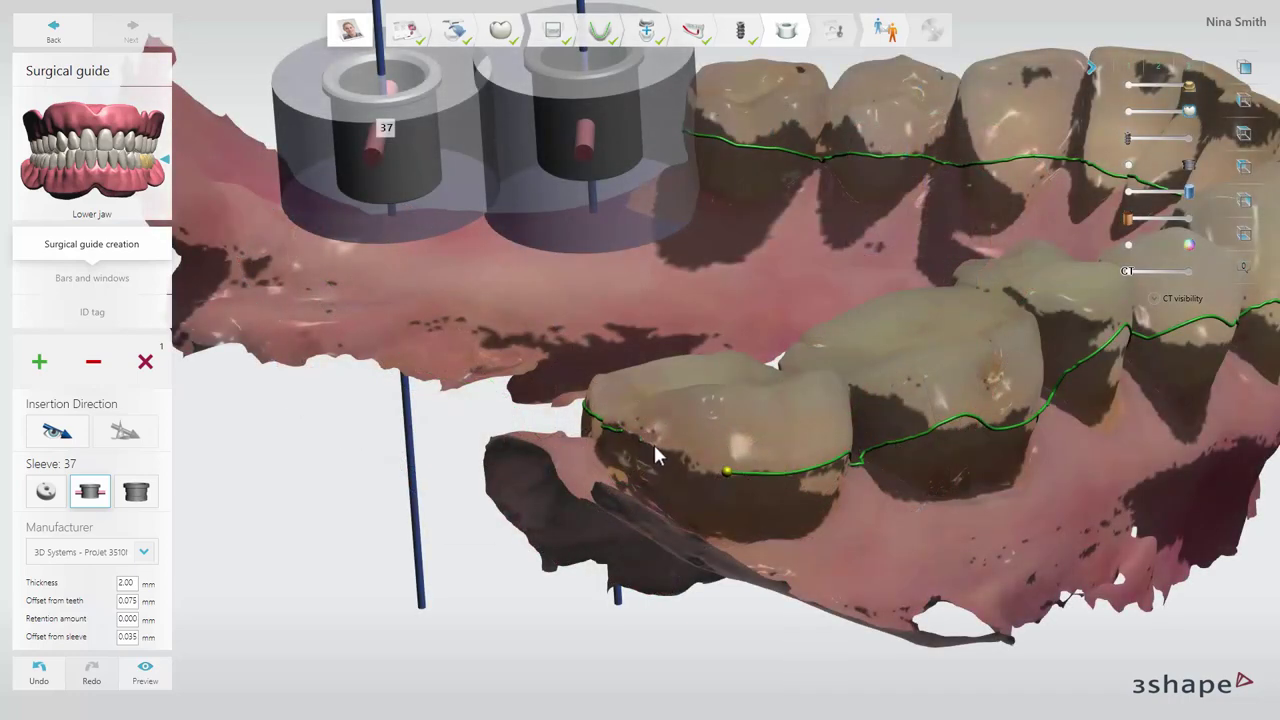
pyautogui.click(724, 472)
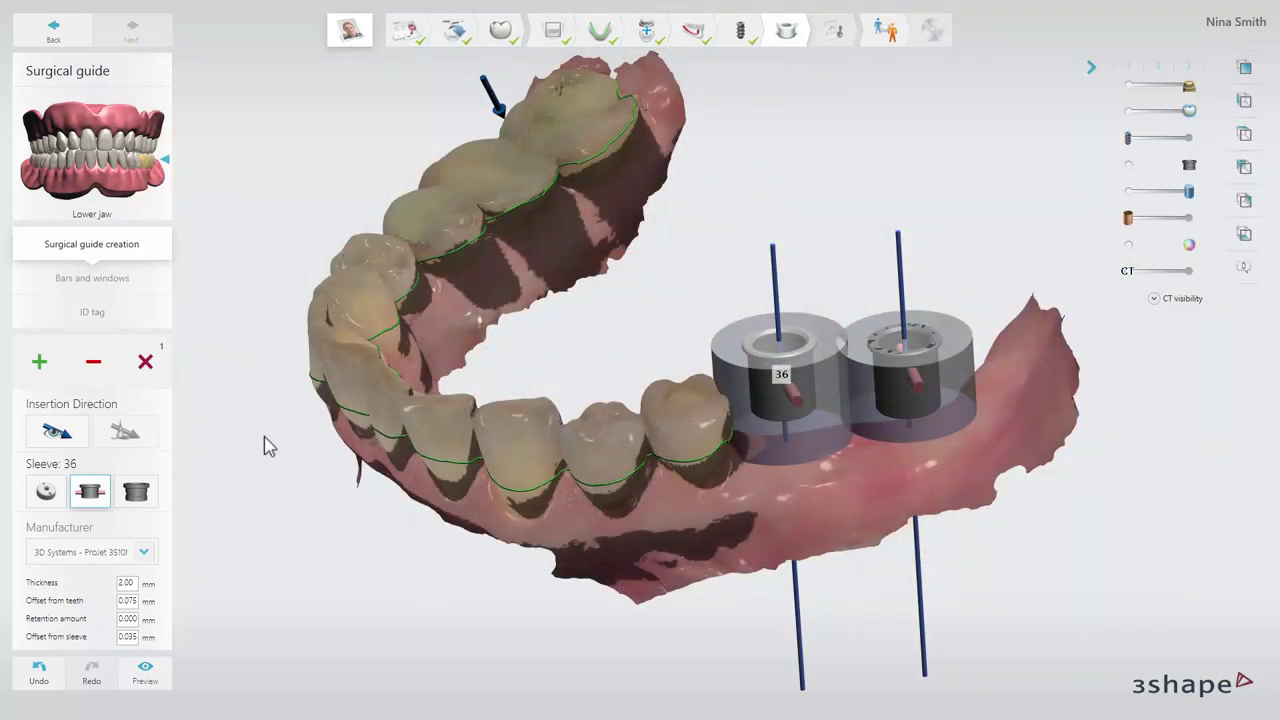
# Step: Add another outline curve and rotate the jaw to inspect the outline
pyautogui.click(41, 363)
pyautogui.moveTo(994, 400); pyautogui.dragTo(994, 380, button='right')
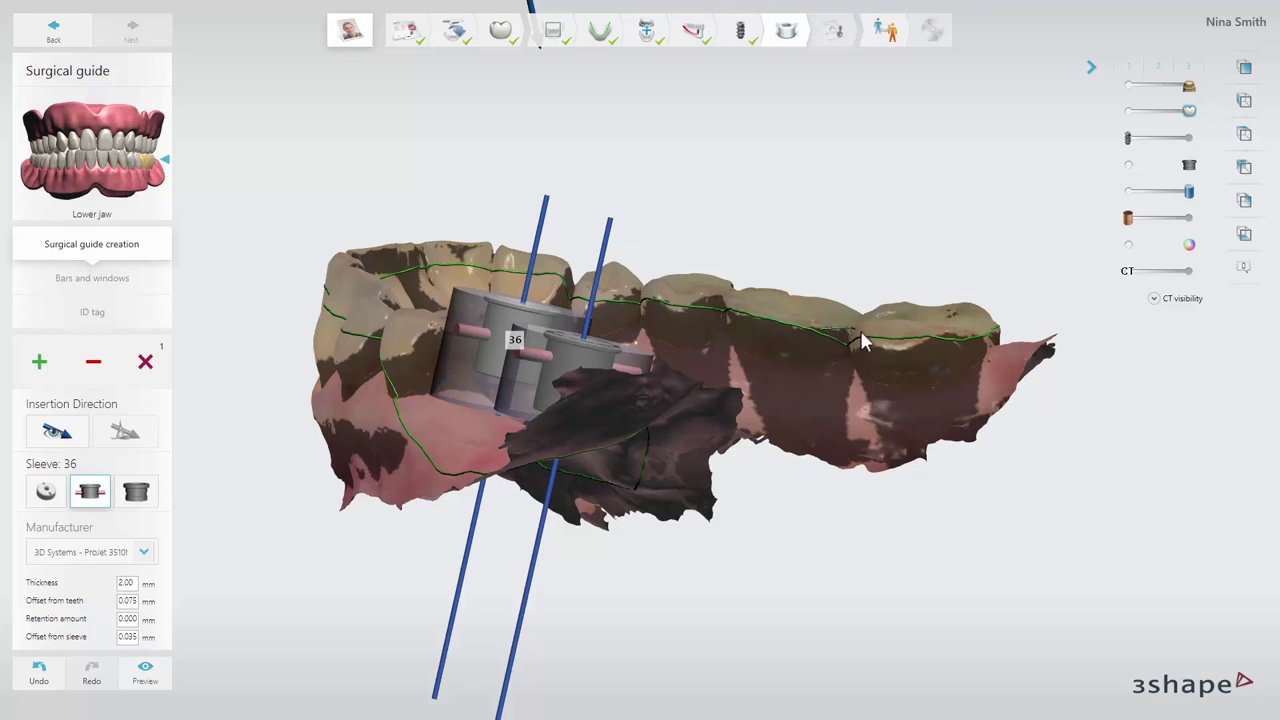
pyautogui.moveTo(731, 362); pyautogui.dragTo(208, 545, button='right')
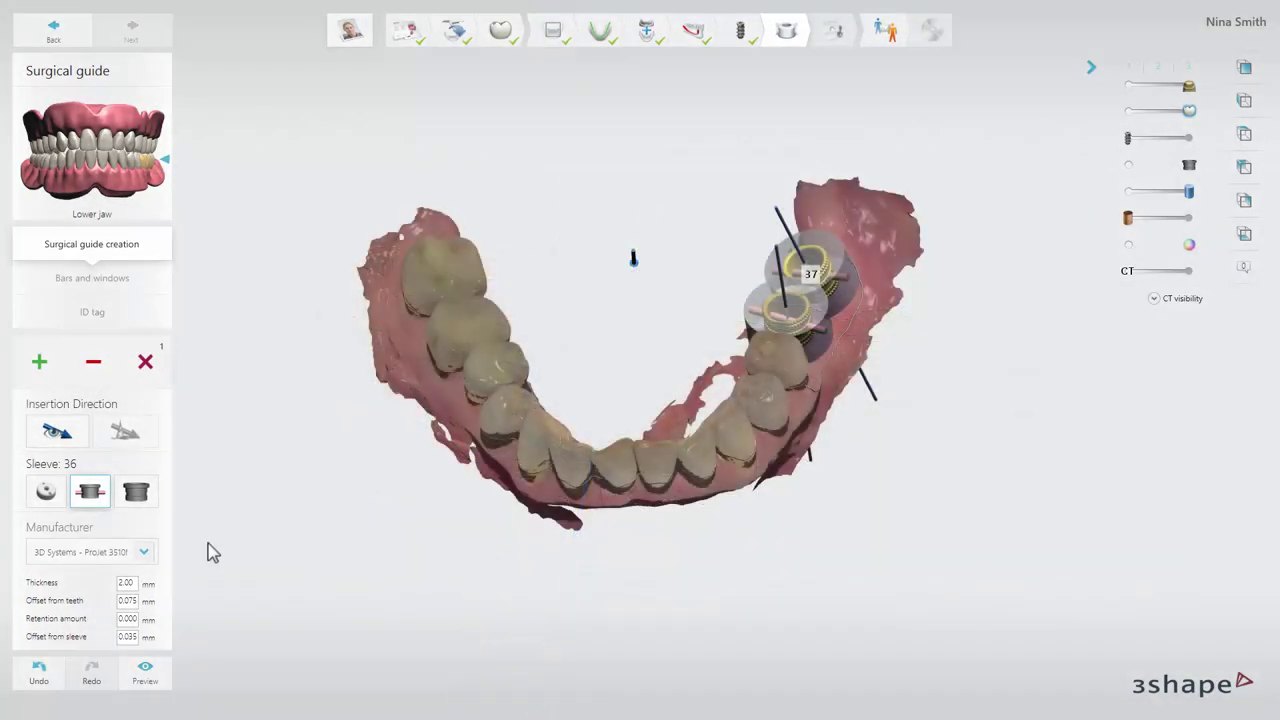
# Step: Choose the 3D Systems ProJet 3510MP preset and generate the guide with both sleeves
pyautogui.click(145, 557)
pyautogui.click(148, 394)
pyautogui.click(148, 553)
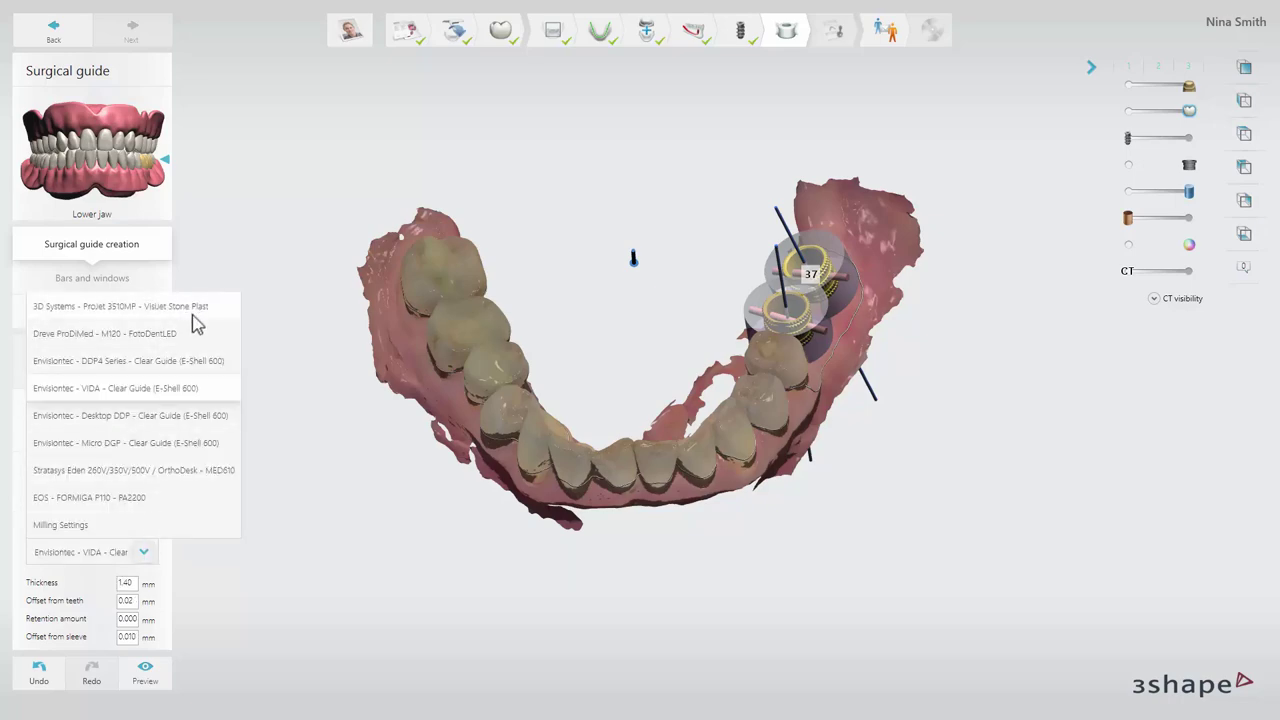
pyautogui.click(192, 320)
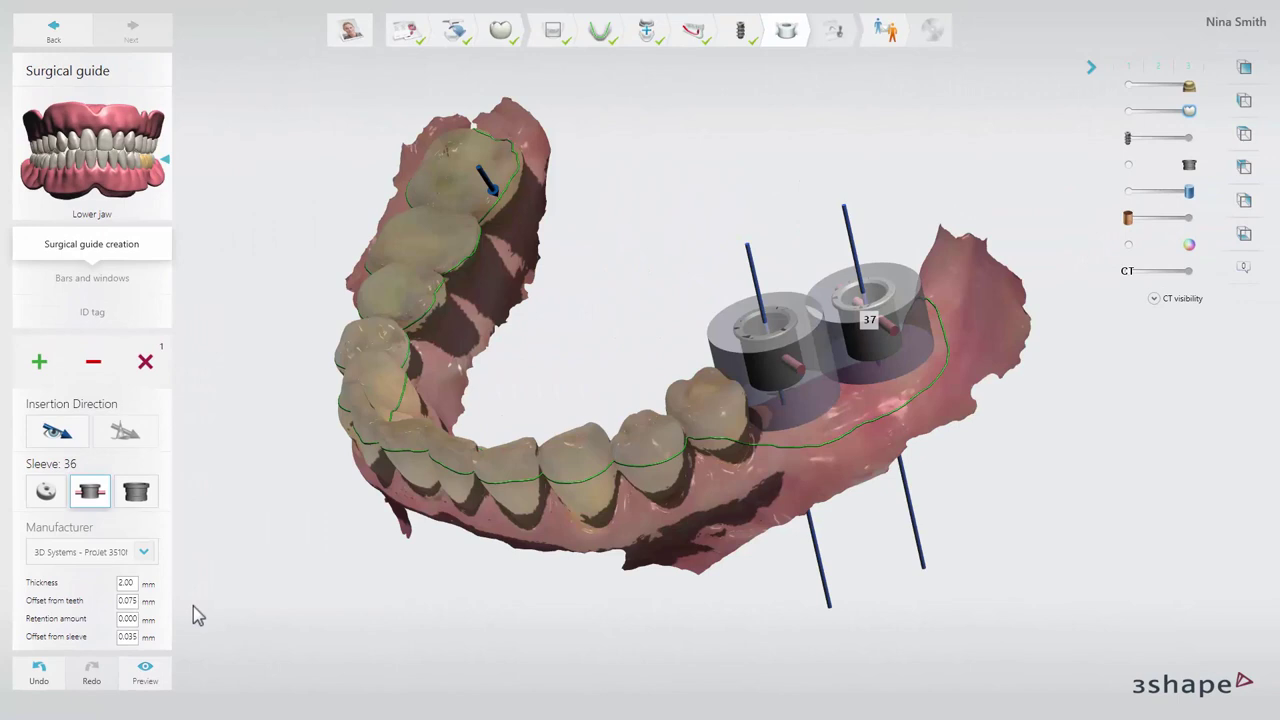
pyautogui.click(159, 677)
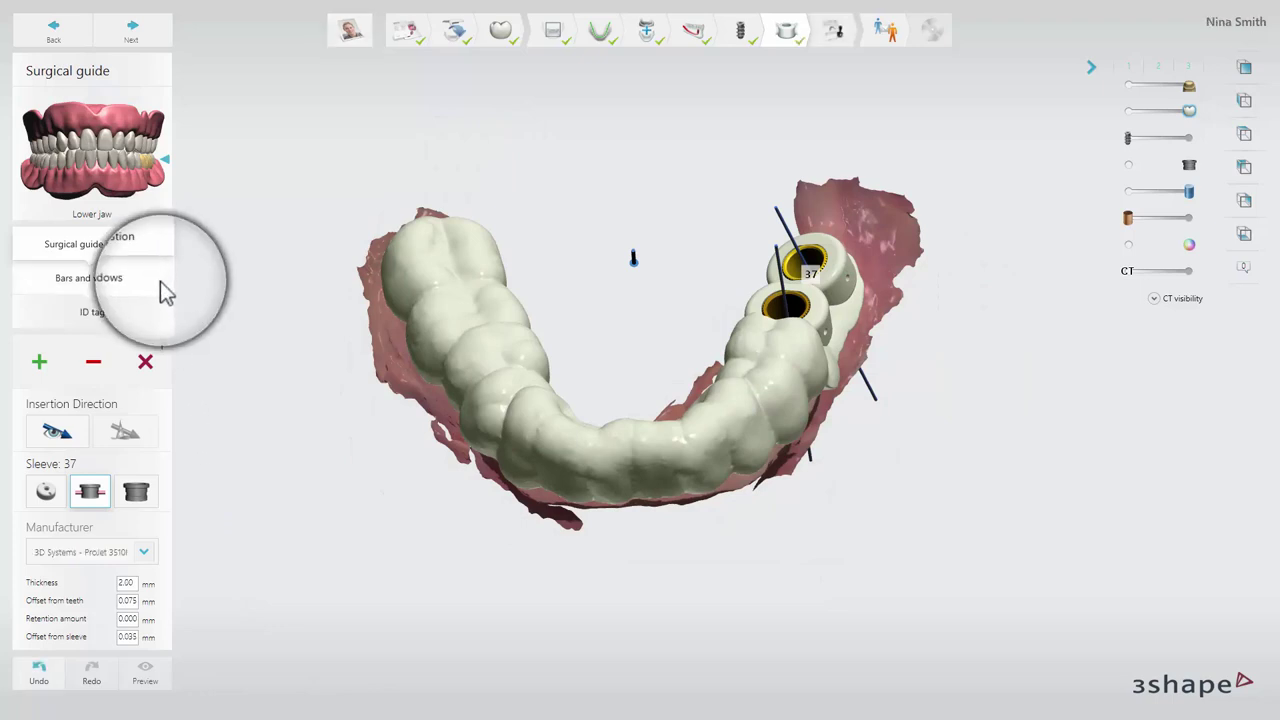
pyautogui.click(160, 281)
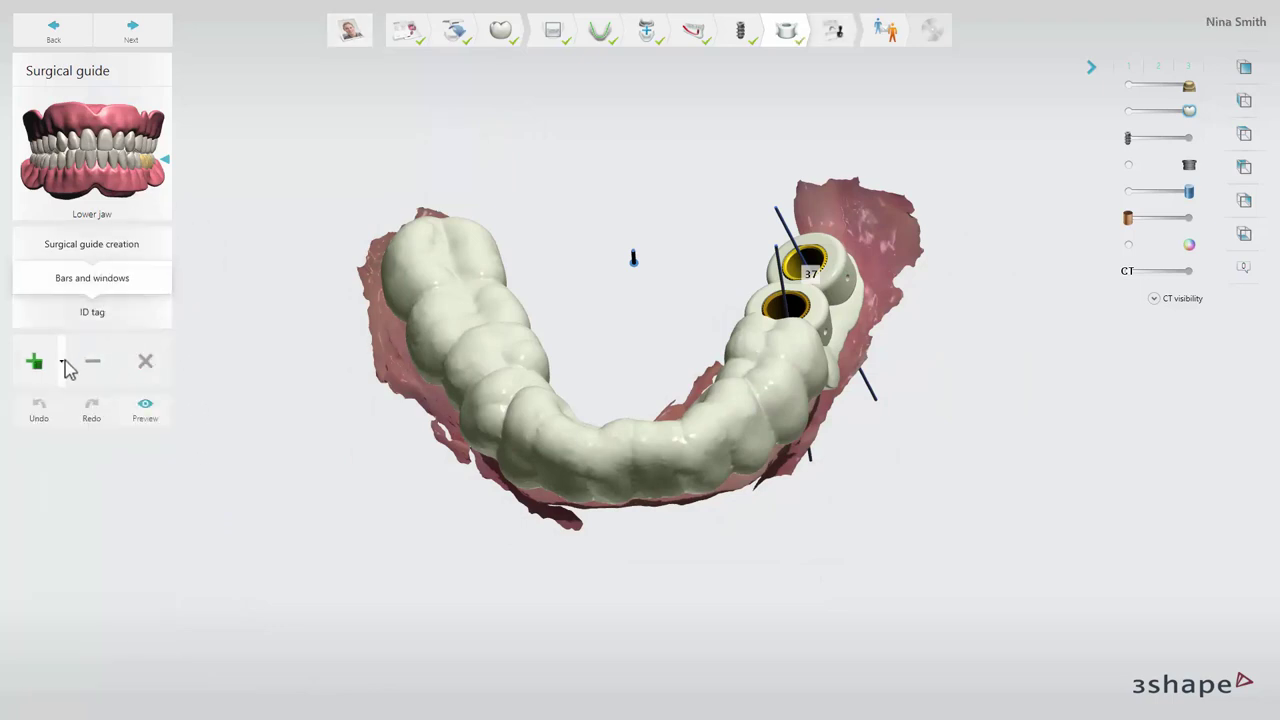
# Step: Add a support bar along the guide through points beside the sleeves
pyautogui.click(62, 364)
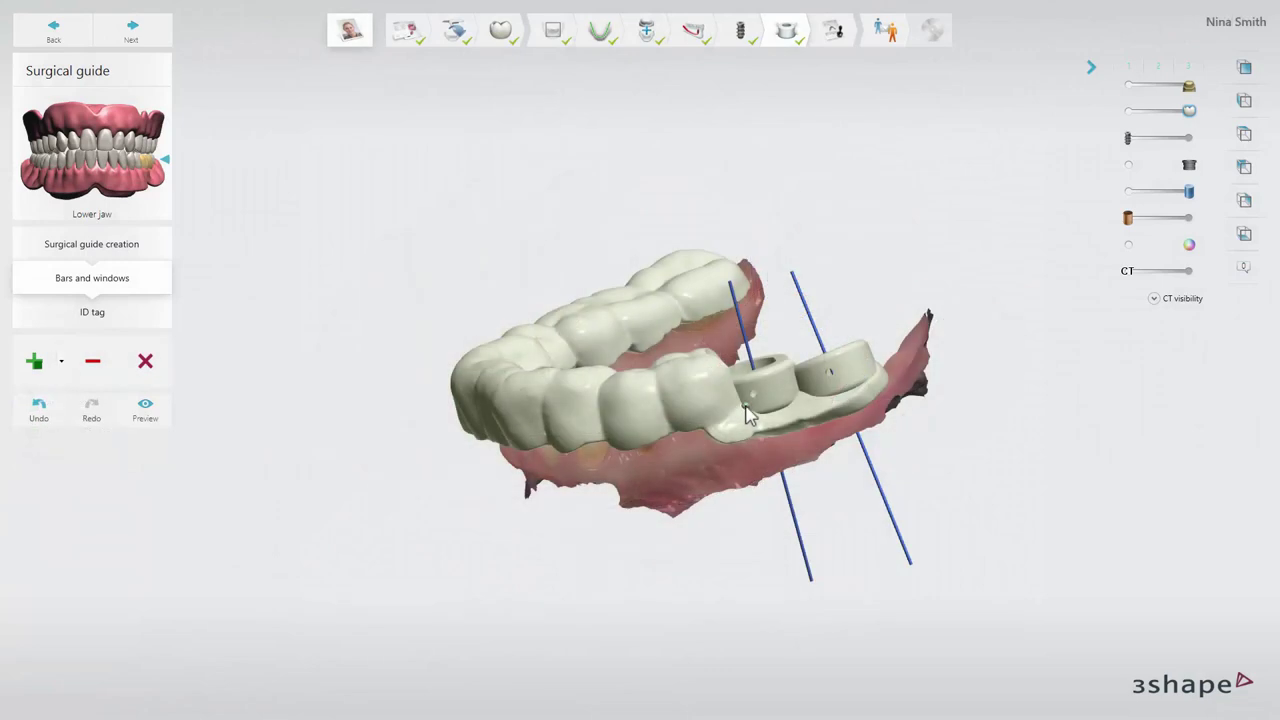
pyautogui.click(750, 410)
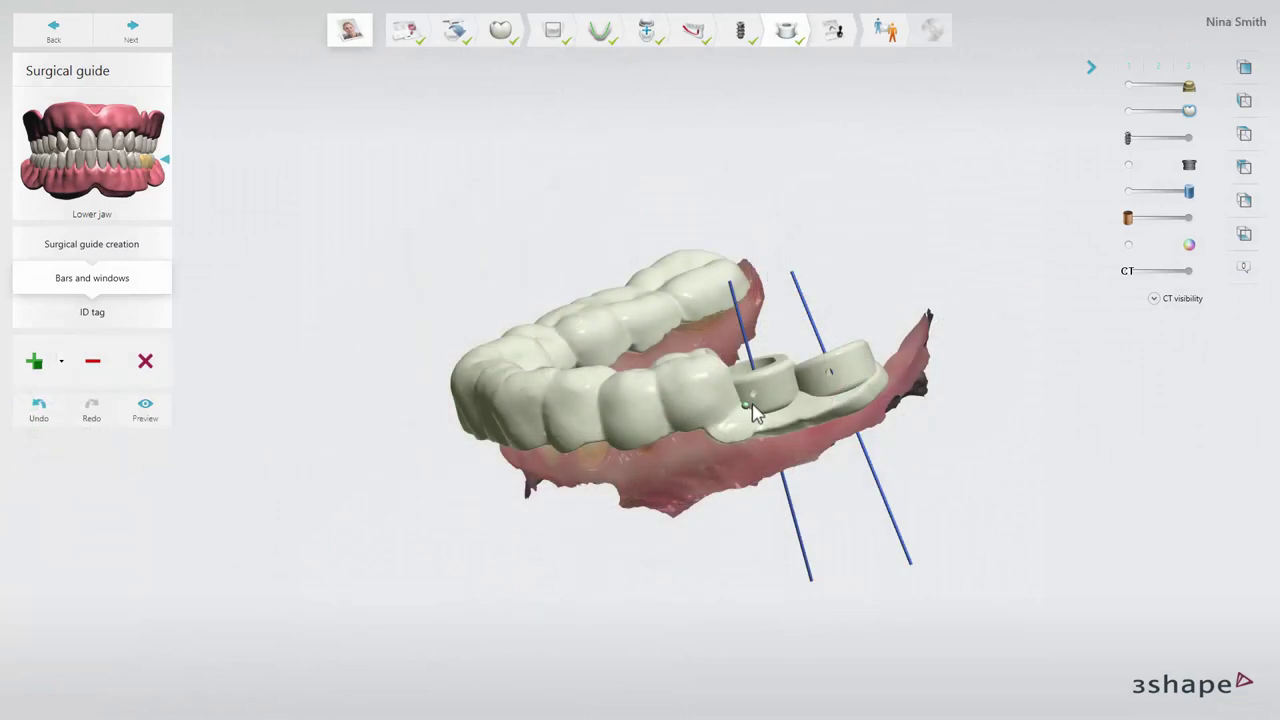
pyautogui.click(870, 375)
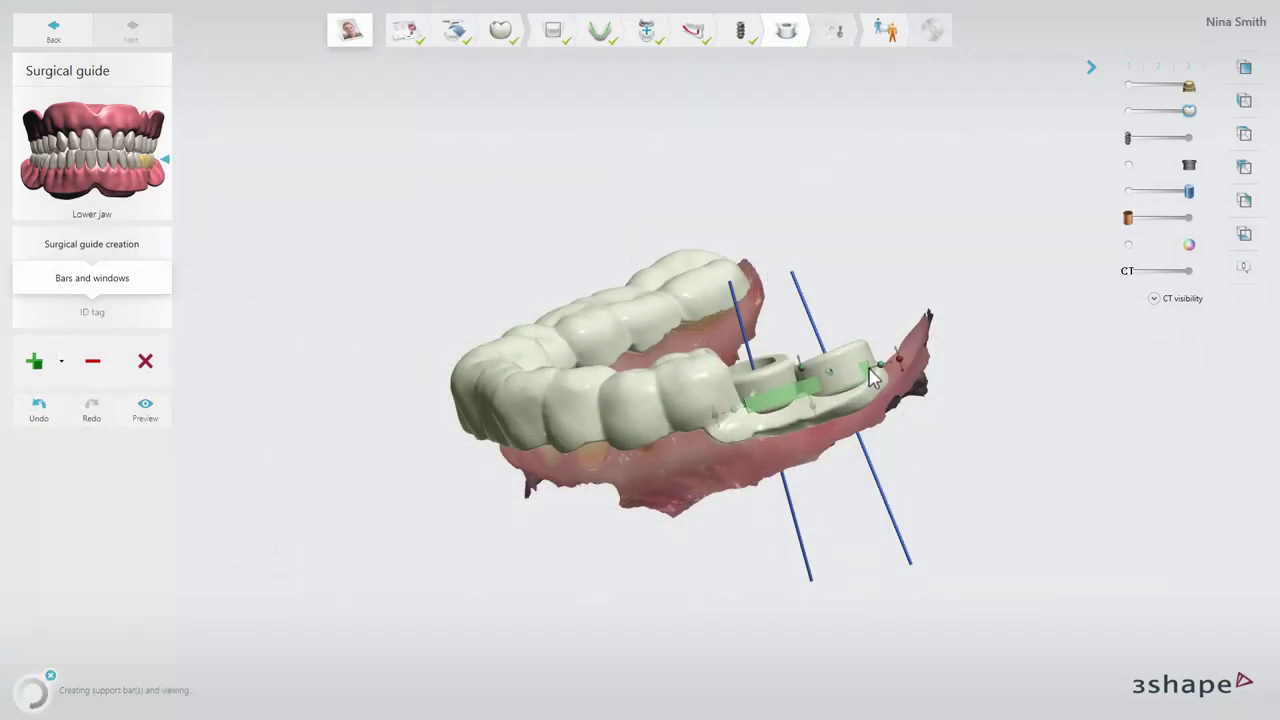
pyautogui.click(801, 364)
pyautogui.moveTo(875, 345); pyautogui.dragTo(914, 400, button='right')
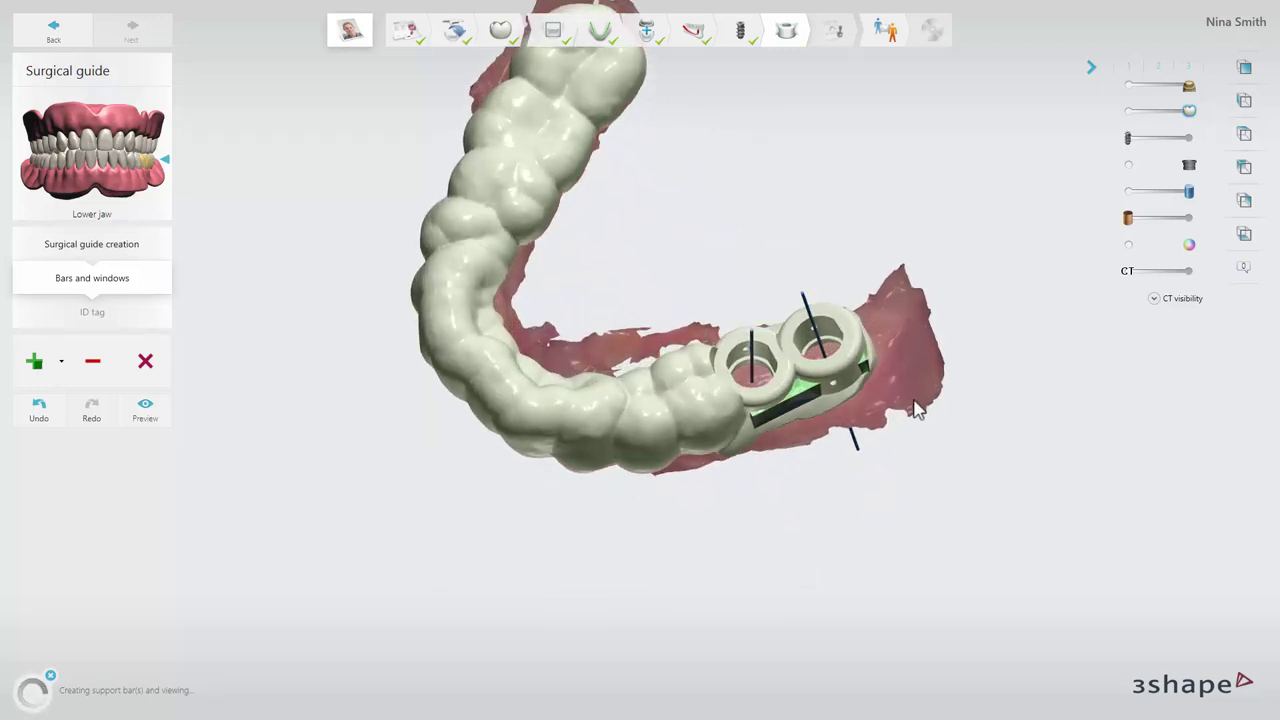
pyautogui.click(893, 348)
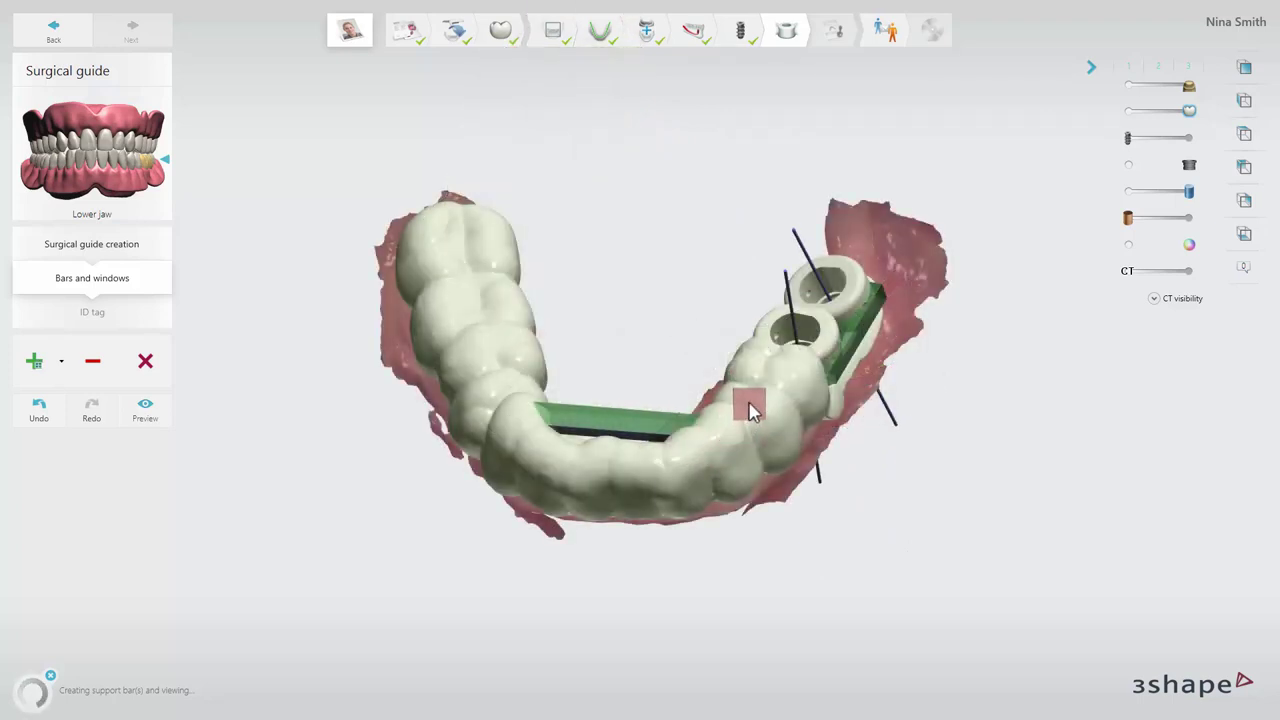
# Step: Place a viewing window on the teeth near the sleeves and adjust its size and position
pyautogui.click(758, 393)
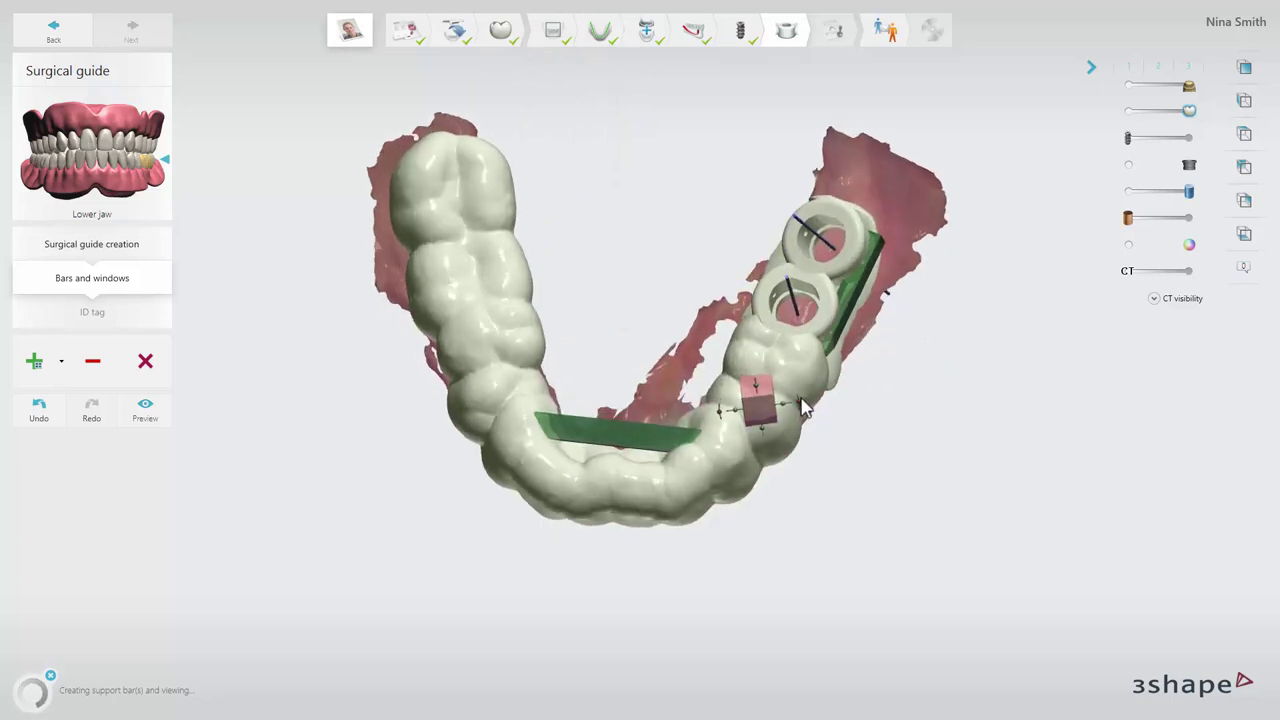
pyautogui.moveTo(752, 393); pyautogui.dragTo(725, 386)
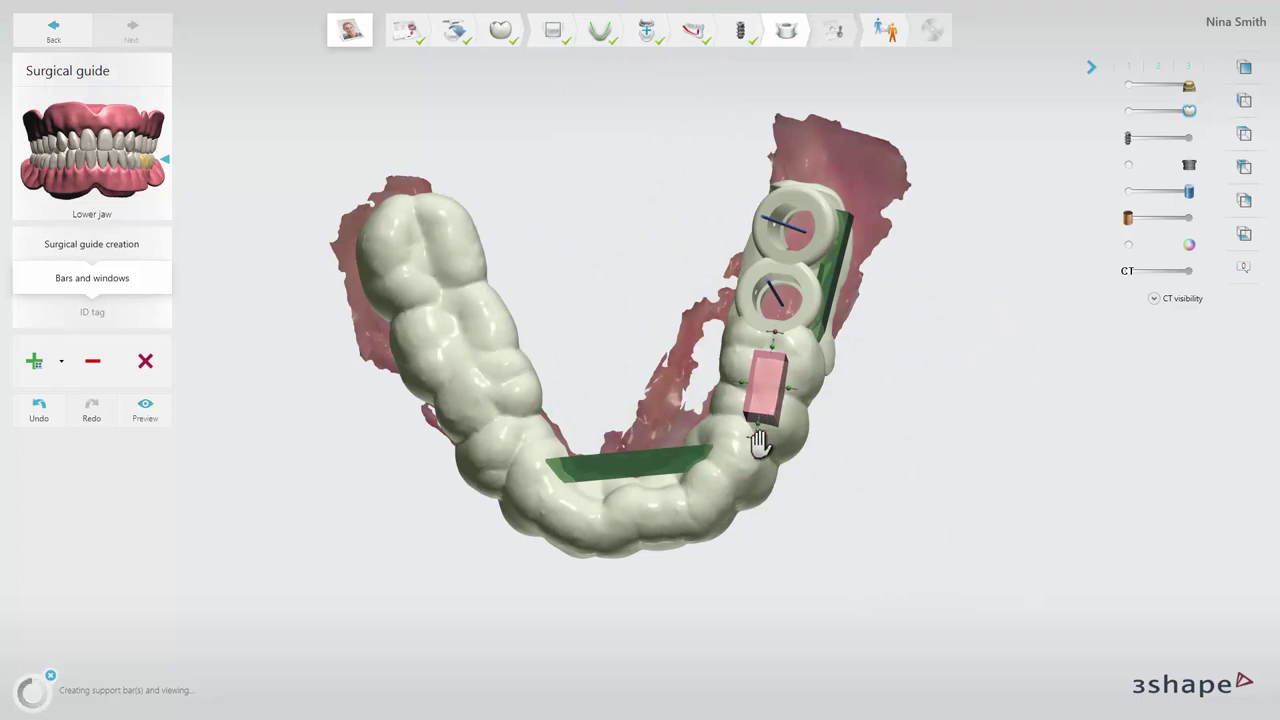
pyautogui.moveTo(757, 440); pyautogui.dragTo(748, 442)
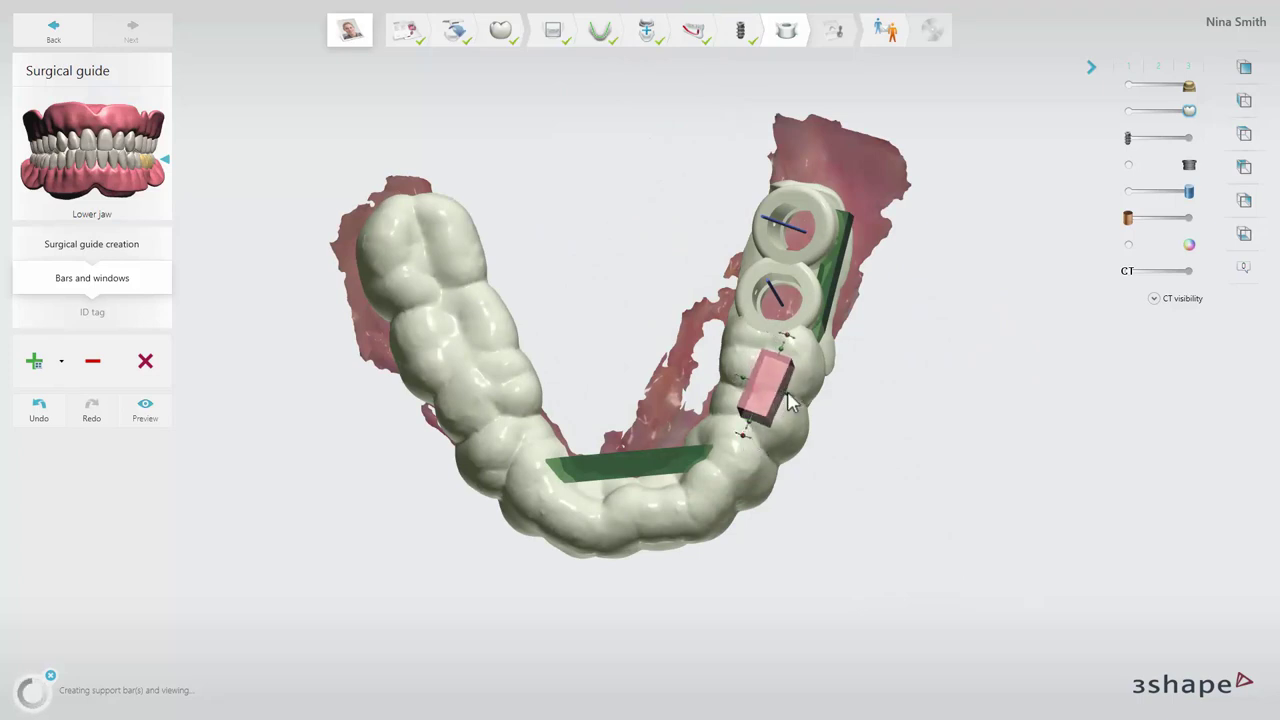
pyautogui.moveTo(793, 403); pyautogui.dragTo(779, 415)
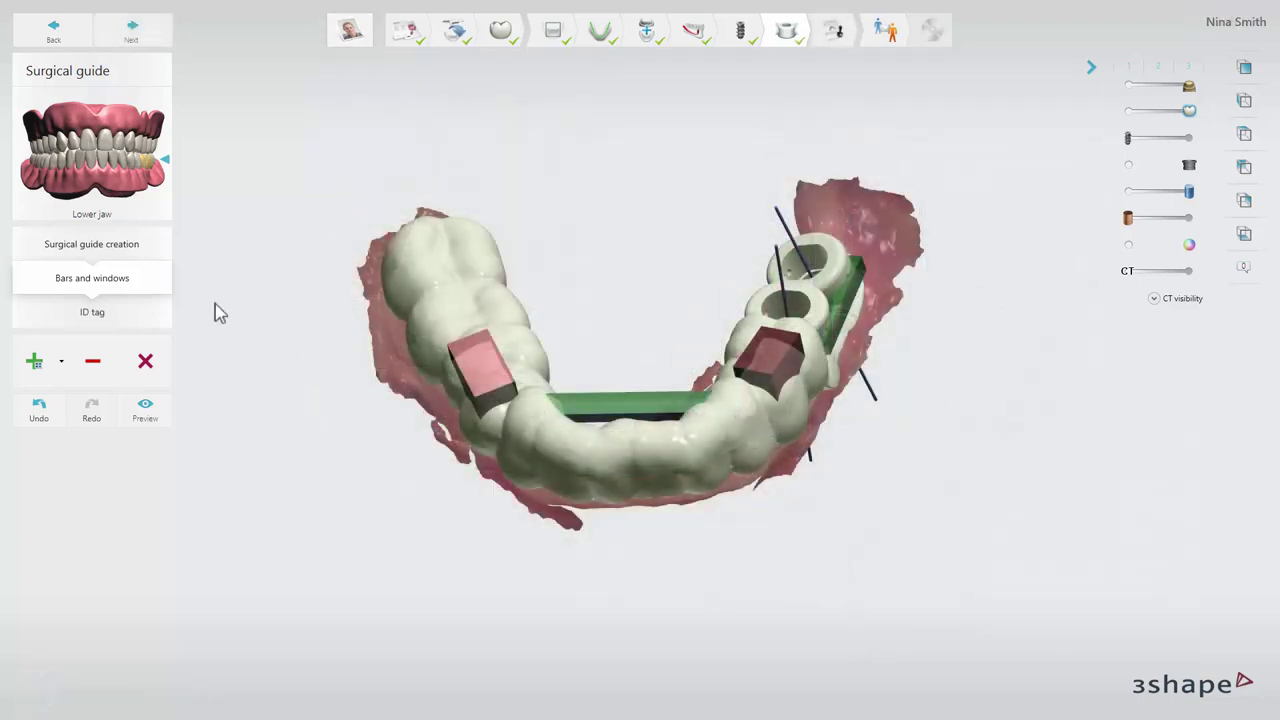
# Step: Delete and then restore the bars and windows, and preview them merged into the guide
pyautogui.click(93, 362)
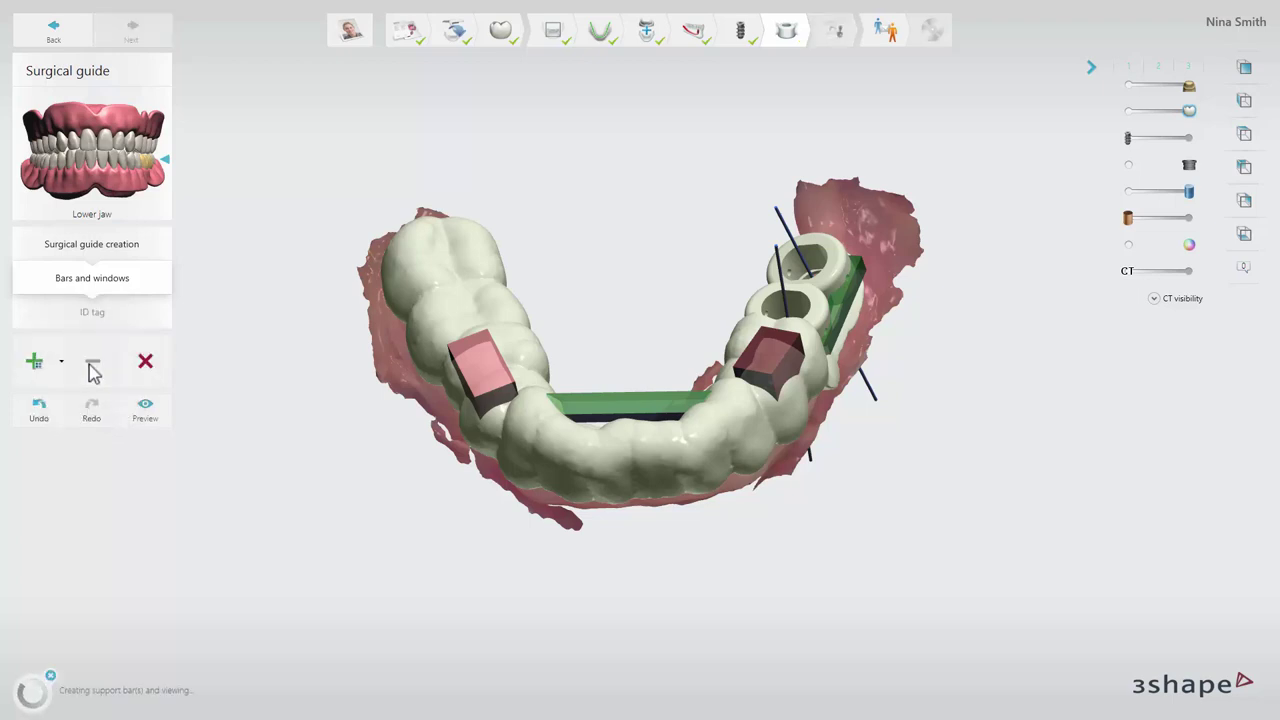
pyautogui.click(147, 362)
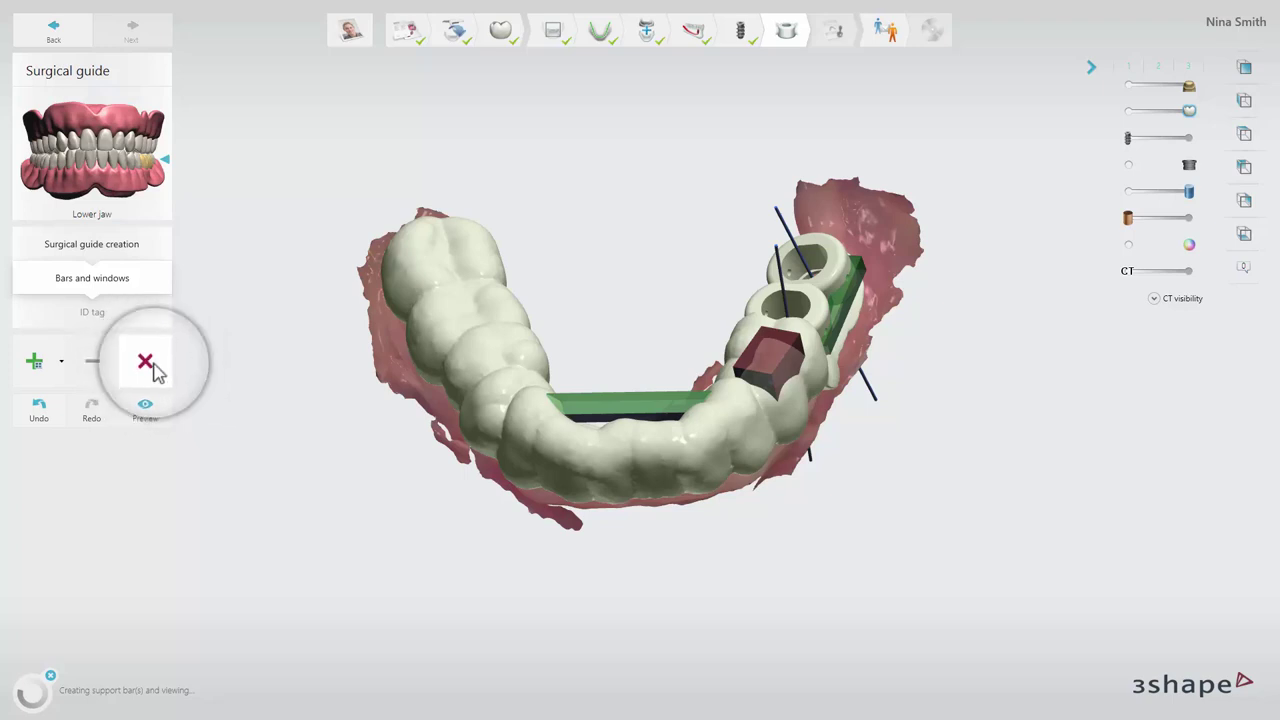
pyautogui.click(39, 407)
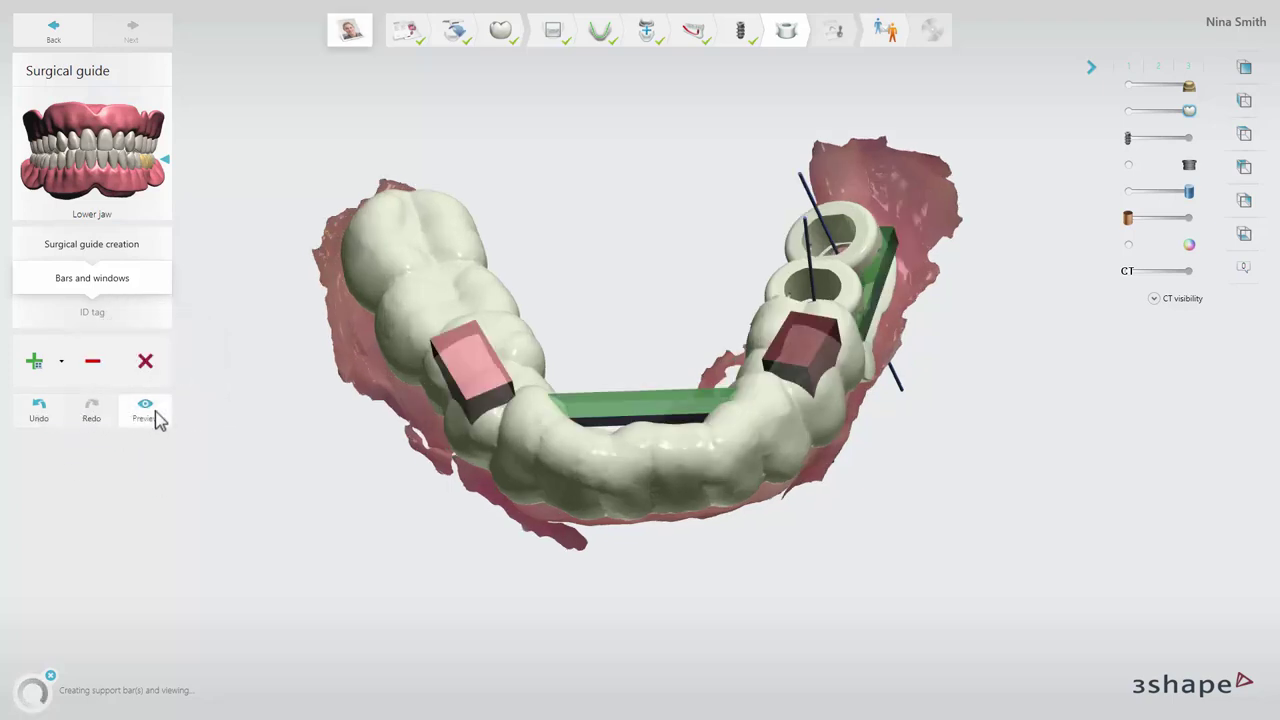
pyautogui.click(155, 412)
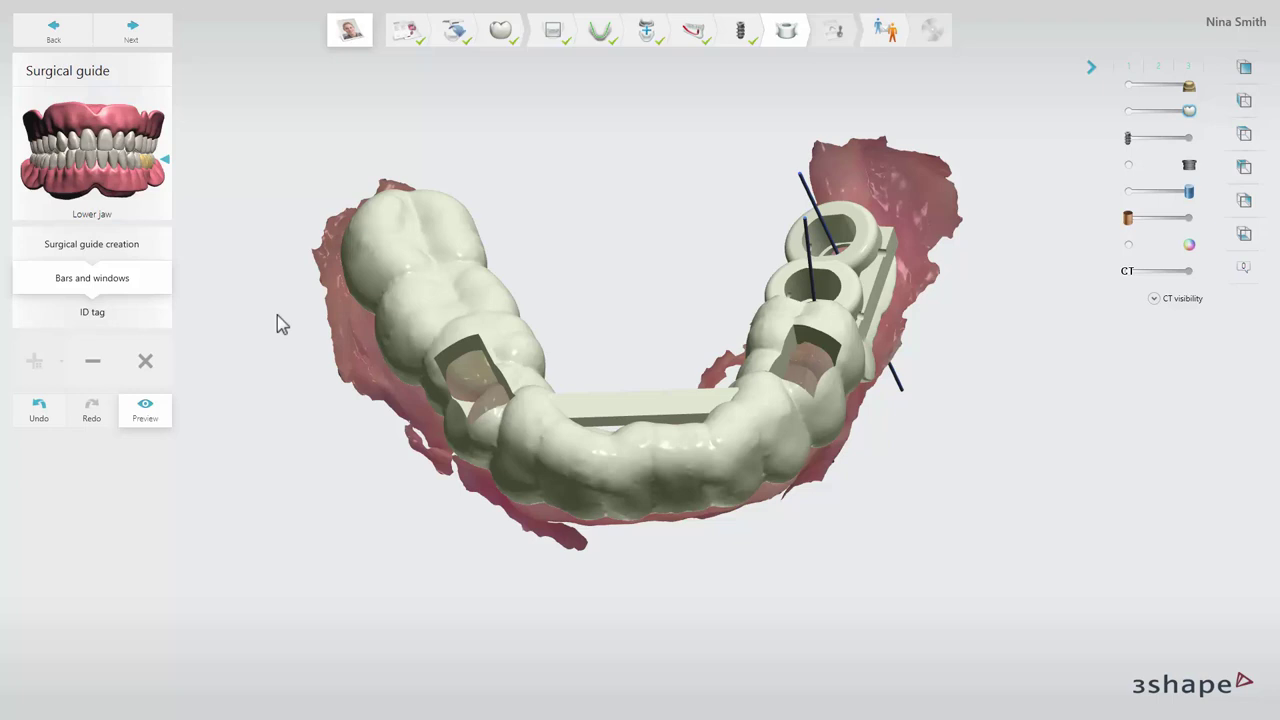
pyautogui.click(164, 313)
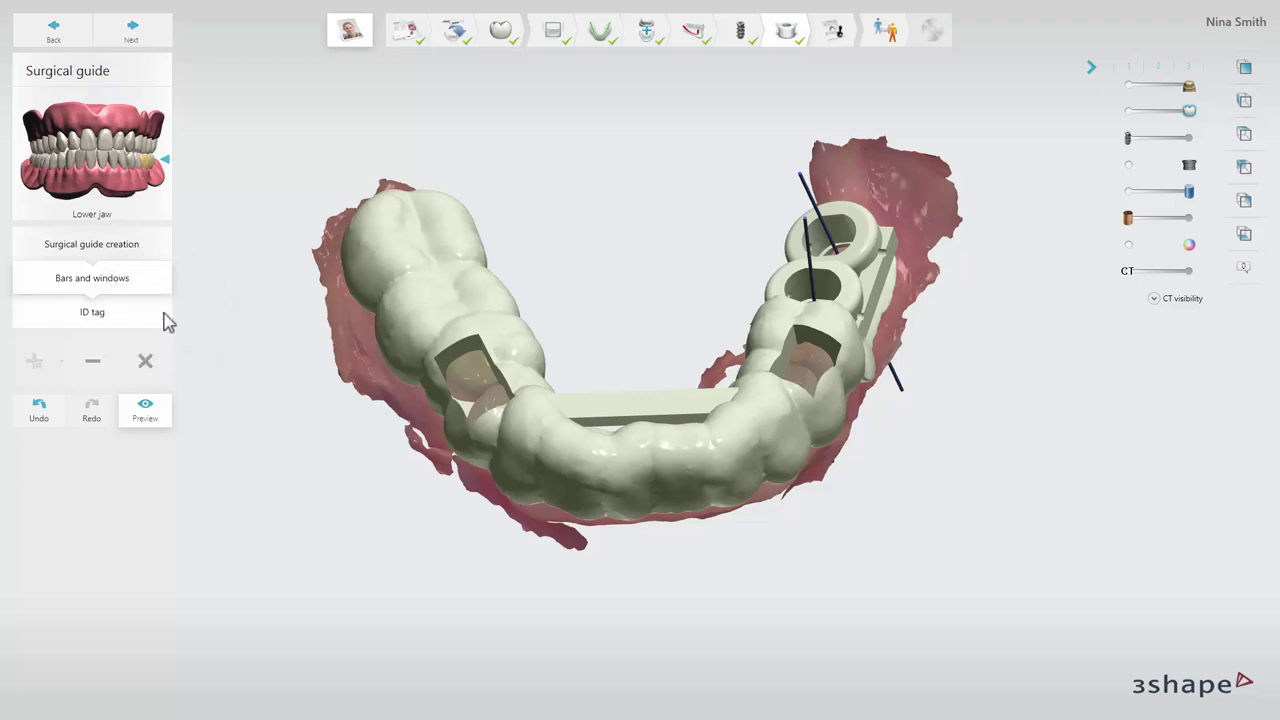
# Step: Place a small '3Shape' ID tag on the front support bar and preview it embossed
pyautogui.click(46, 371)
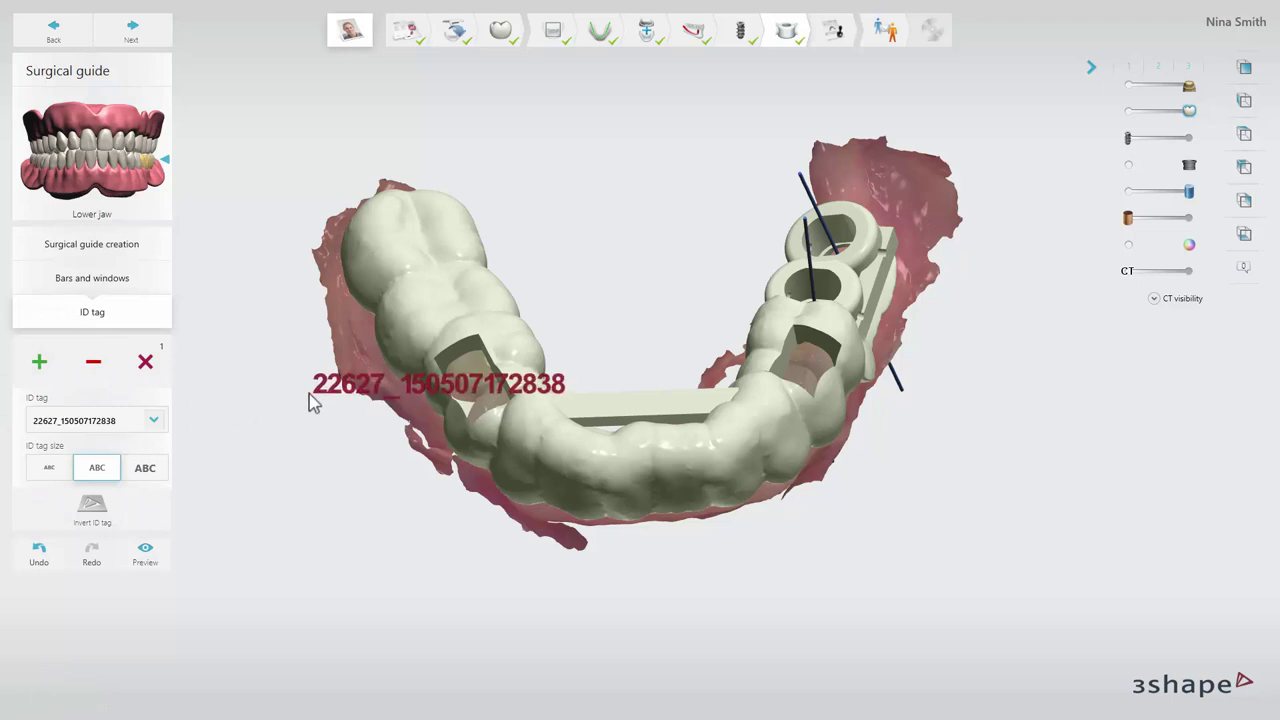
pyautogui.doubleClick(137, 419)
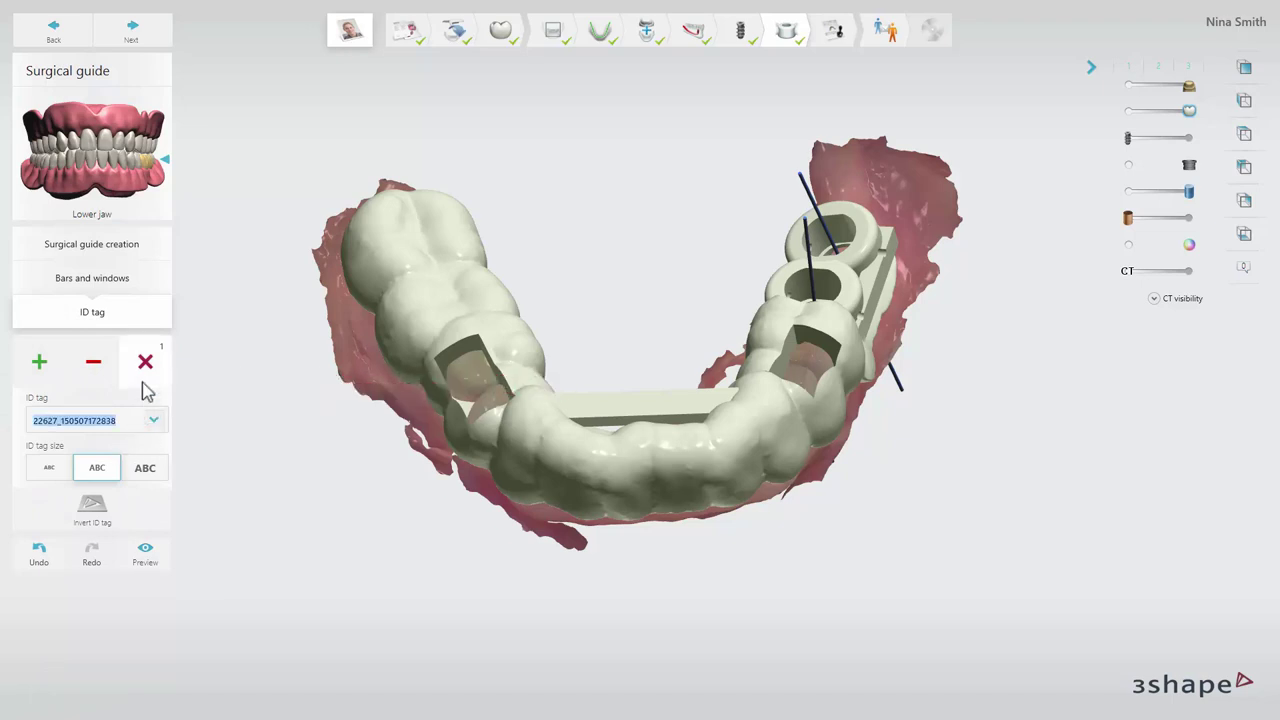
pyautogui.write('3Shape')
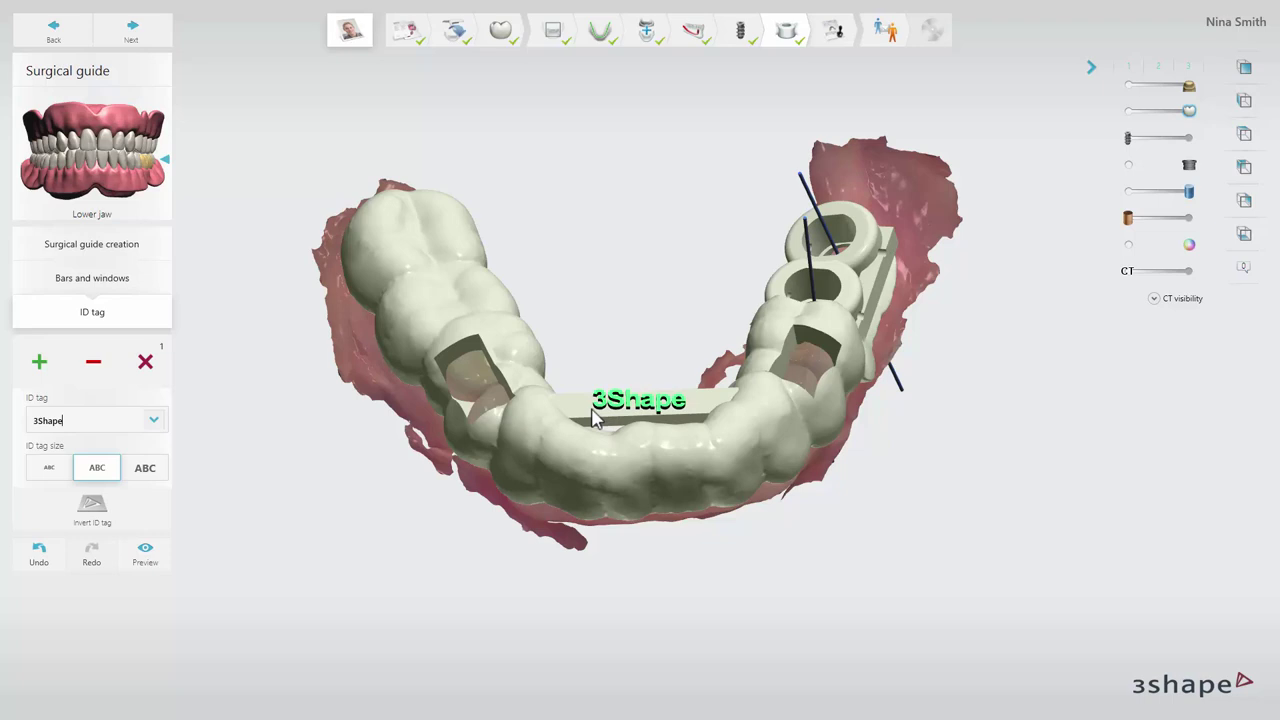
pyautogui.click(52, 466)
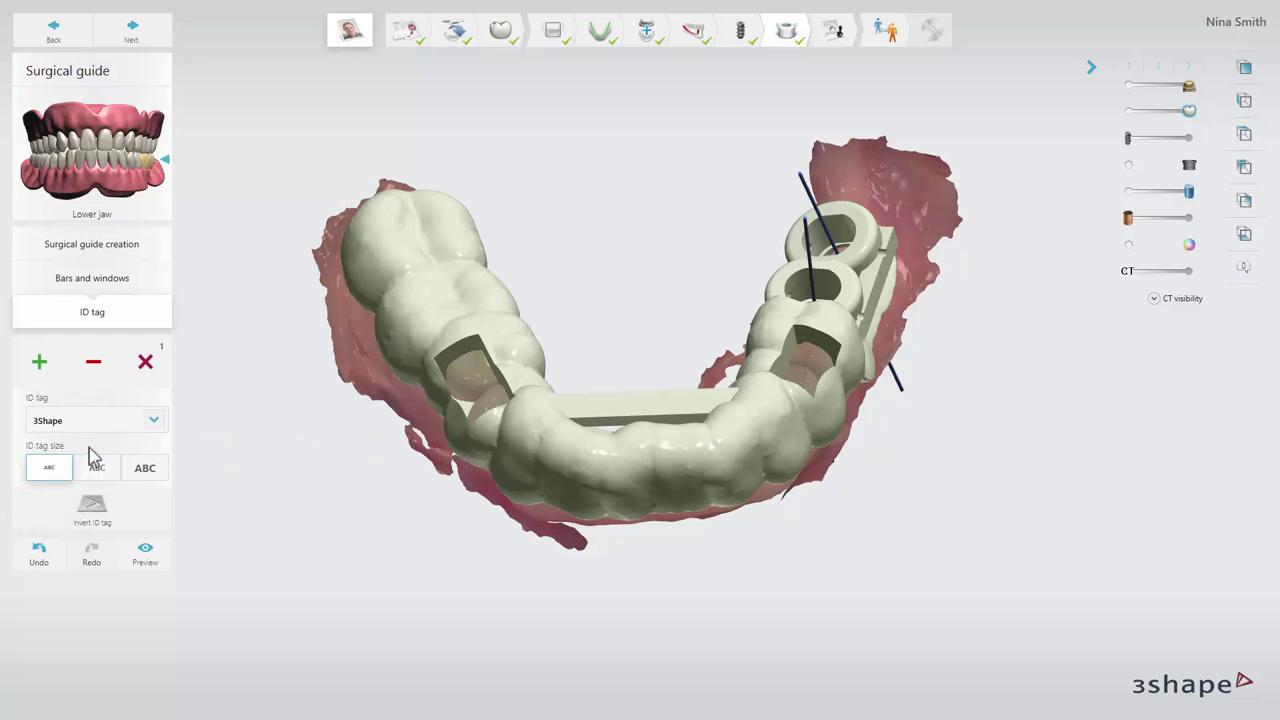
pyautogui.click(613, 418)
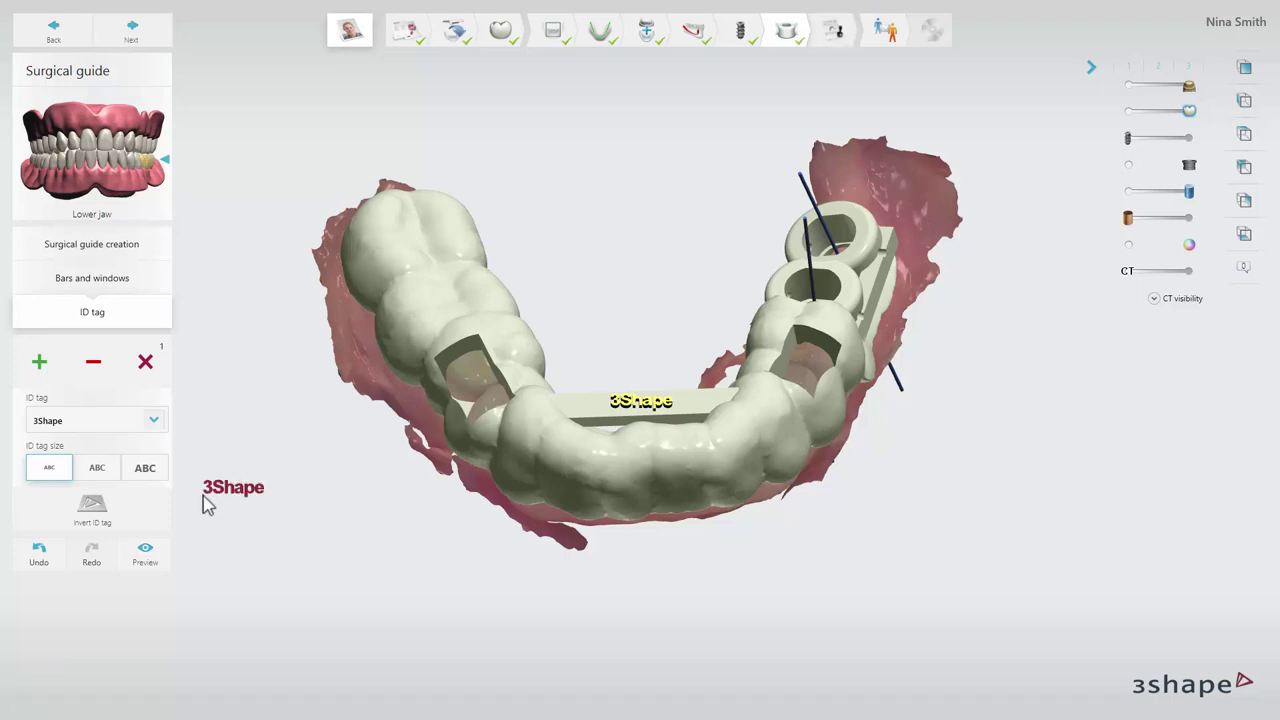
pyautogui.click(155, 556)
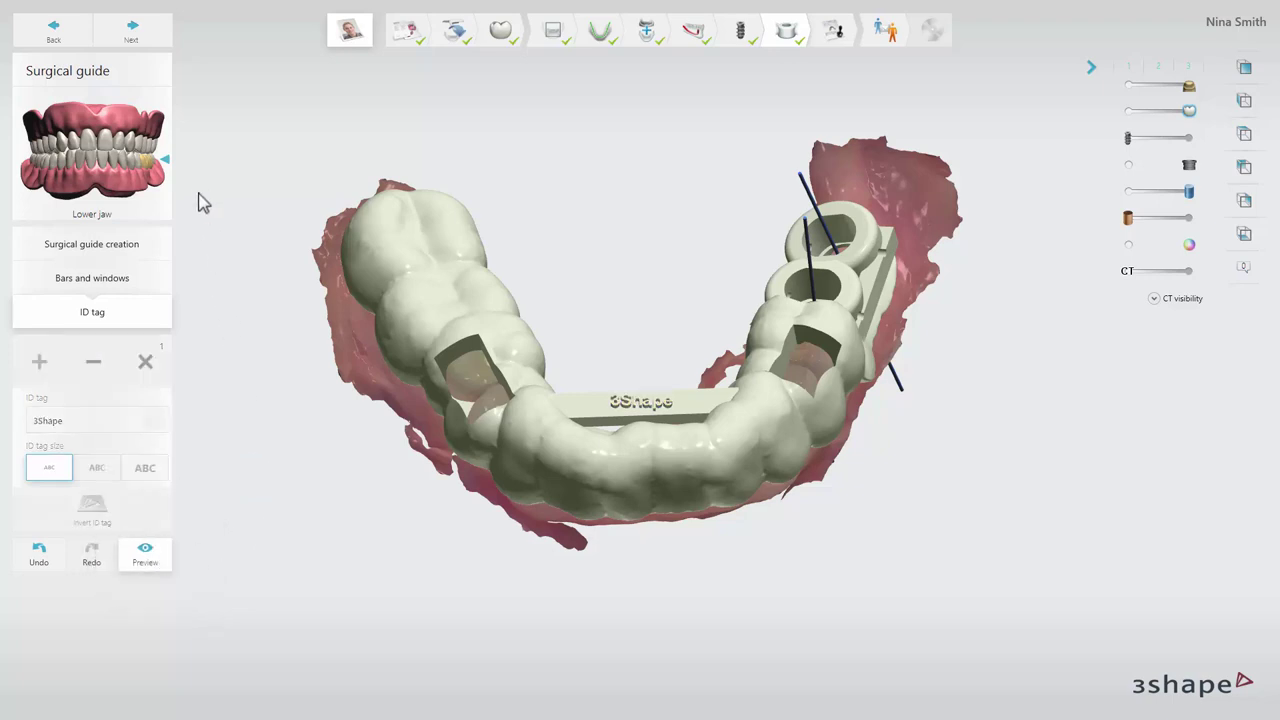
pyautogui.click(164, 33)
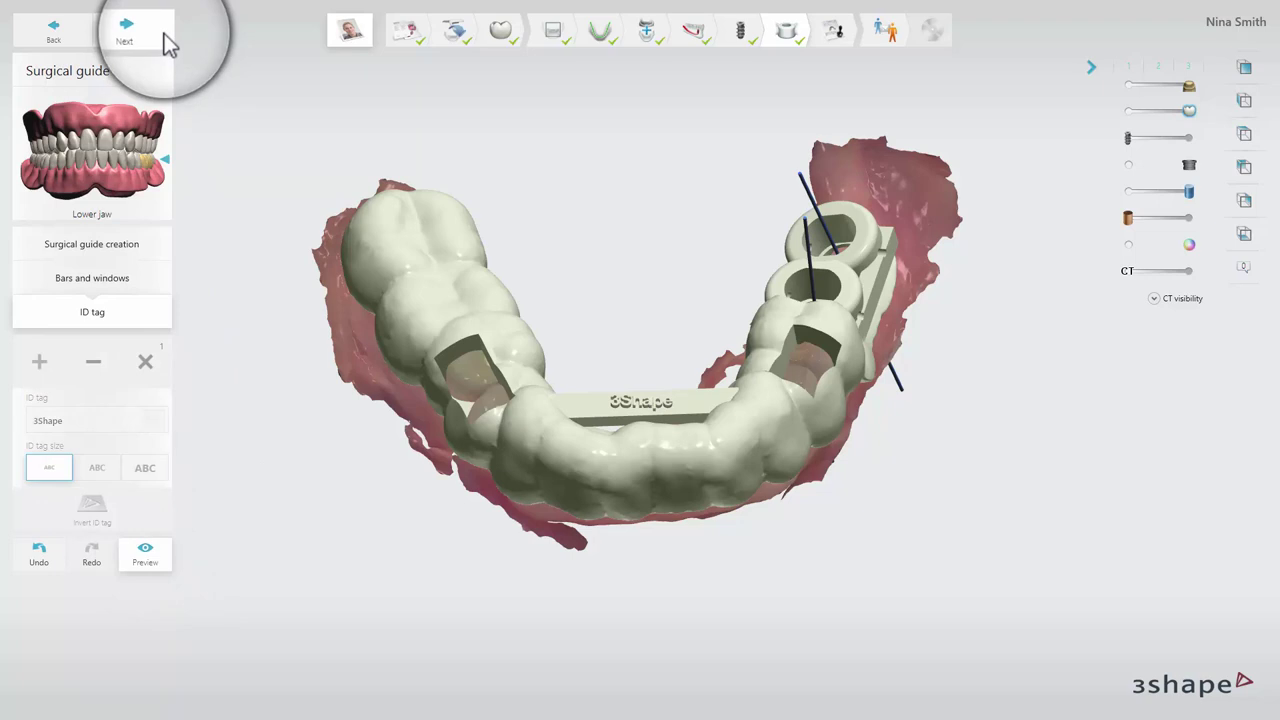